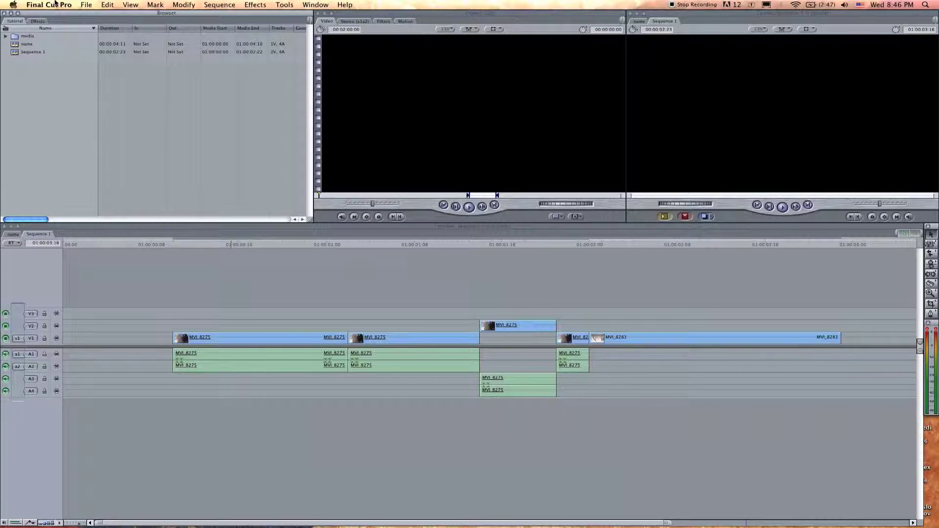
# - Open the user preferences and examine the Levels of Undo setting
pyautogui.click(55, 5)
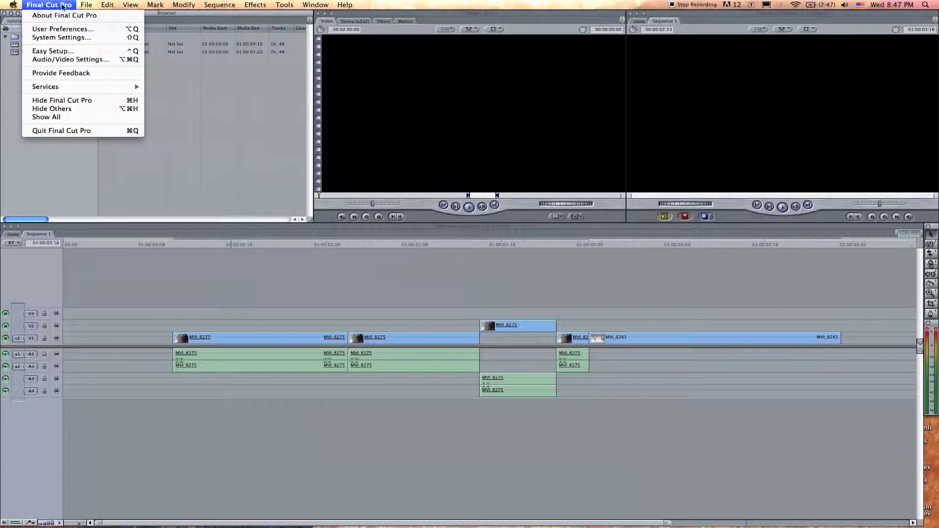
pyautogui.click(61, 30)
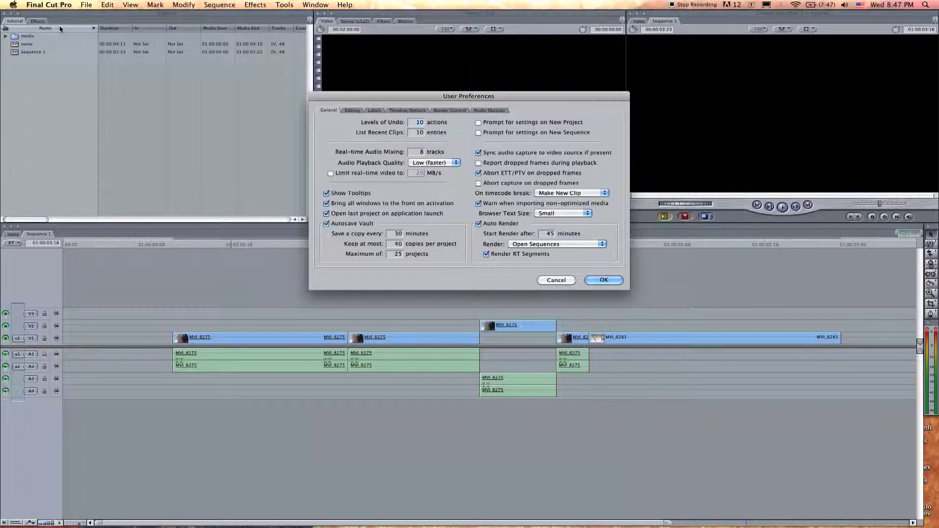
pyautogui.moveTo(464, 97); pyautogui.dragTo(486, 95)
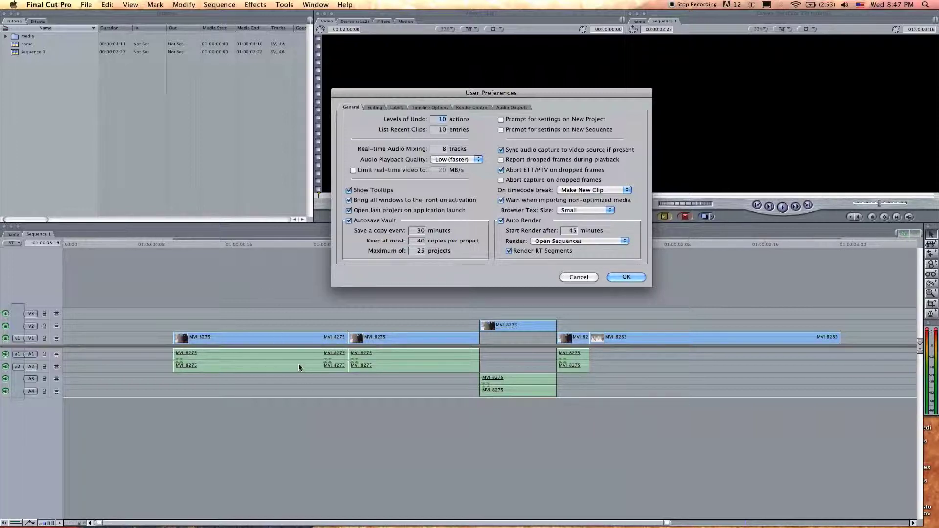
pyautogui.click(439, 118)
pyautogui.doubleClick(441, 120)
pyautogui.click(84, 5)
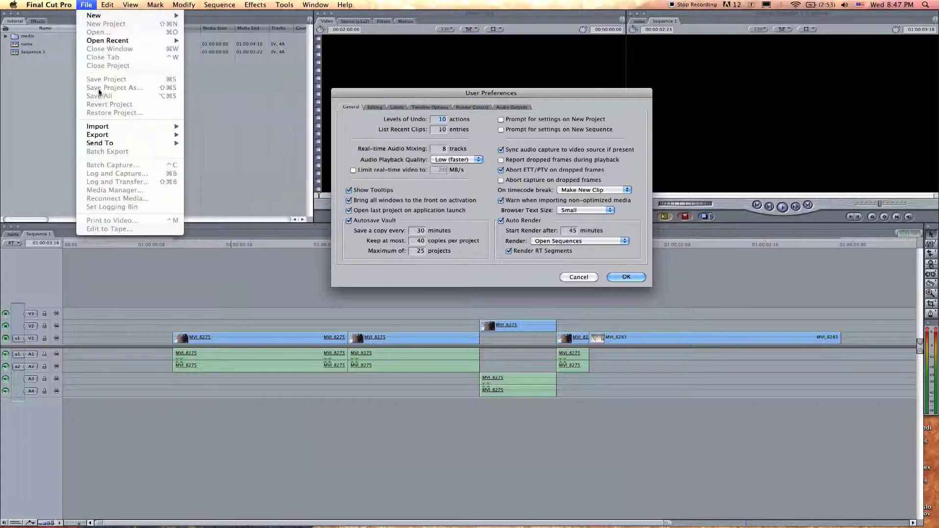
pyautogui.click(86, 5)
pyautogui.moveTo(483, 93); pyautogui.dragTo(464, 95)
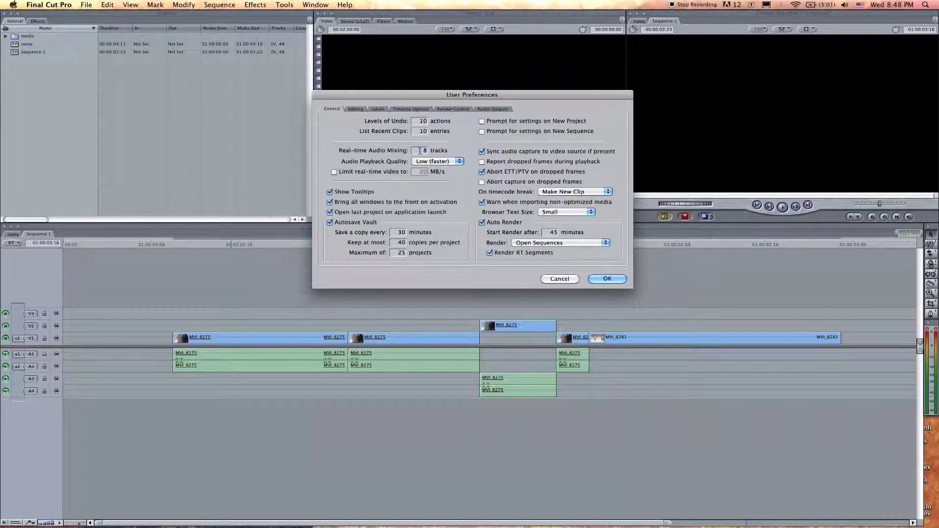
# - Examine the available choices for audio playback quality in the general preferences
pyautogui.click(430, 162)
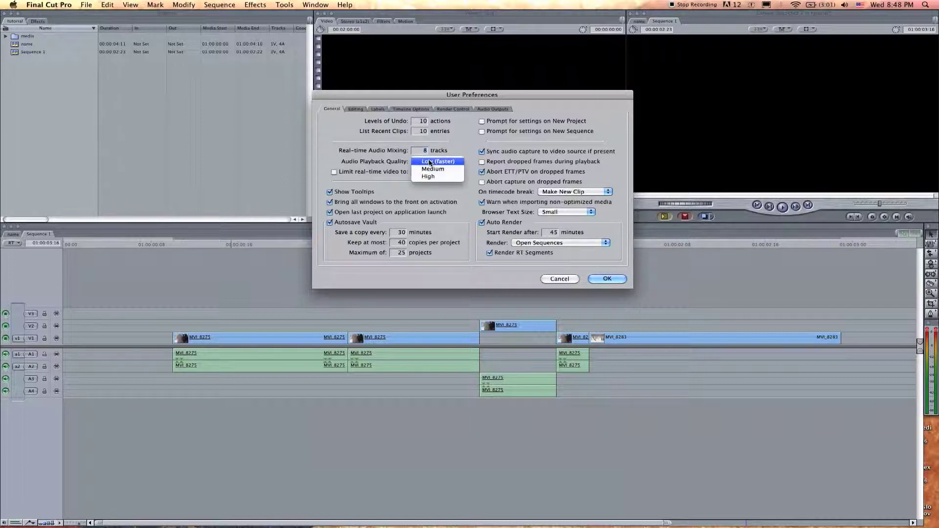
pyautogui.click(430, 162)
pyautogui.click(435, 161)
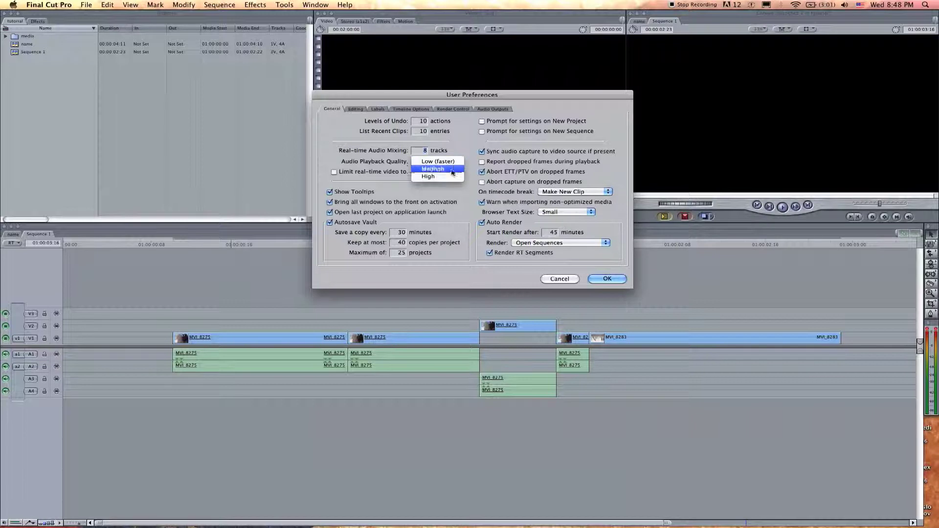
pyautogui.click(436, 162)
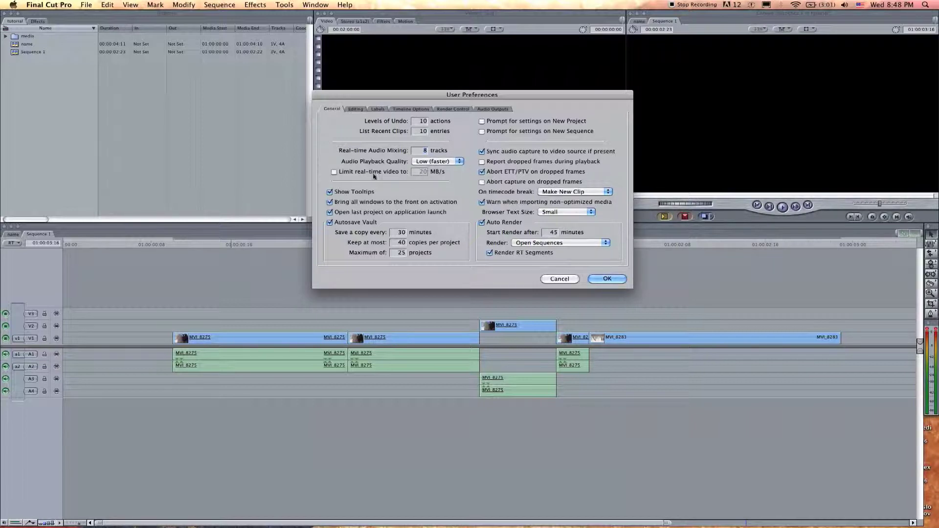
# - Try toggling the real-time video limit in the general preferences and close the dialog without saving
pyautogui.click(345, 171)
pyautogui.click(346, 171)
pyautogui.click(346, 171)
pyautogui.click(345, 171)
pyautogui.click(345, 171)
pyautogui.click(344, 171)
pyautogui.moveTo(472, 95); pyautogui.dragTo(472, 78)
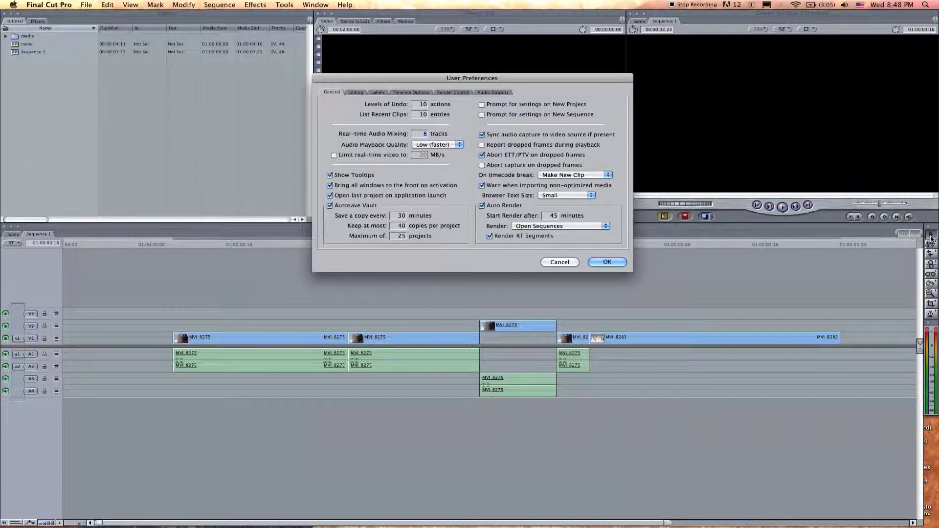
pyautogui.click(575, 264)
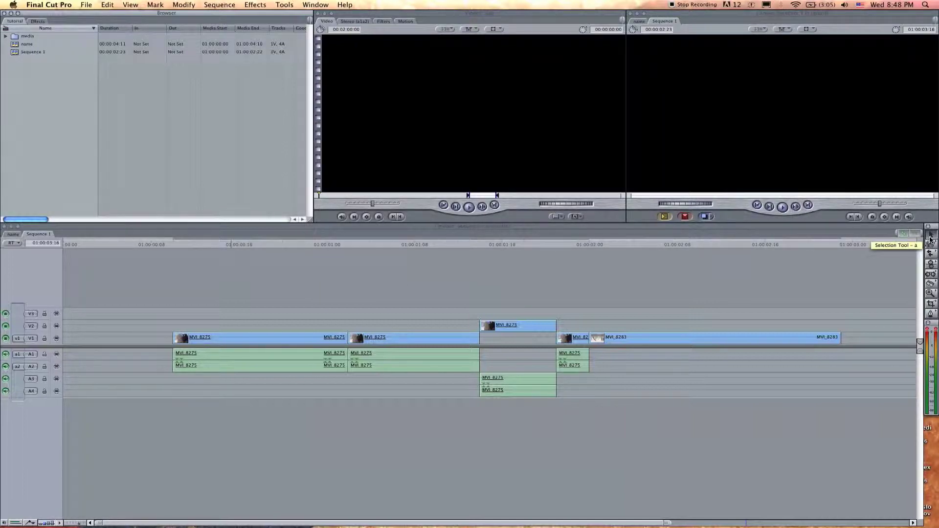
# - Reopen the user preferences and set the Autosave Vault to save a copy every 5 minutes
pyautogui.click(68, 4)
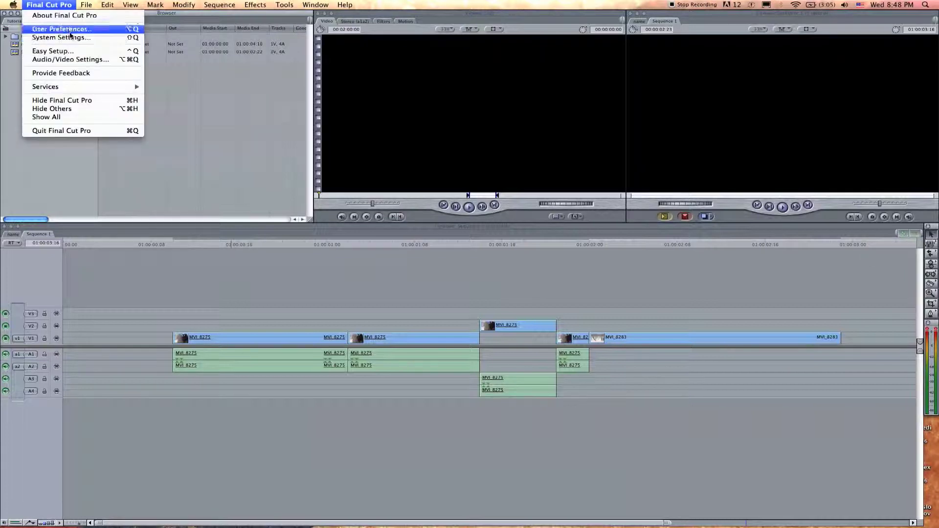
pyautogui.click(70, 29)
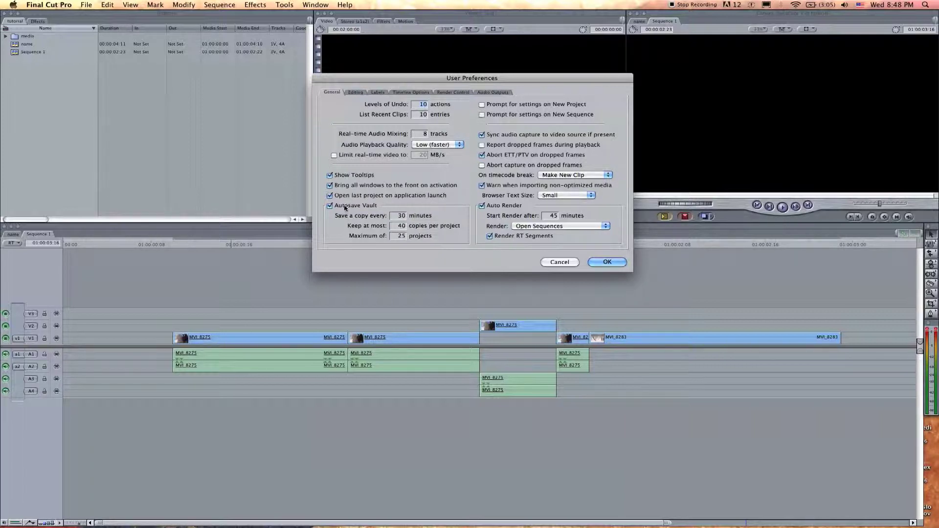
pyautogui.doubleClick(399, 216)
pyautogui.write('5')
# - Examine which sequences Auto Render can process and turn off Auto Render
pyautogui.click(498, 206)
pyautogui.click(498, 206)
pyautogui.click(559, 227)
pyautogui.click(559, 227)
pyautogui.click(492, 207)
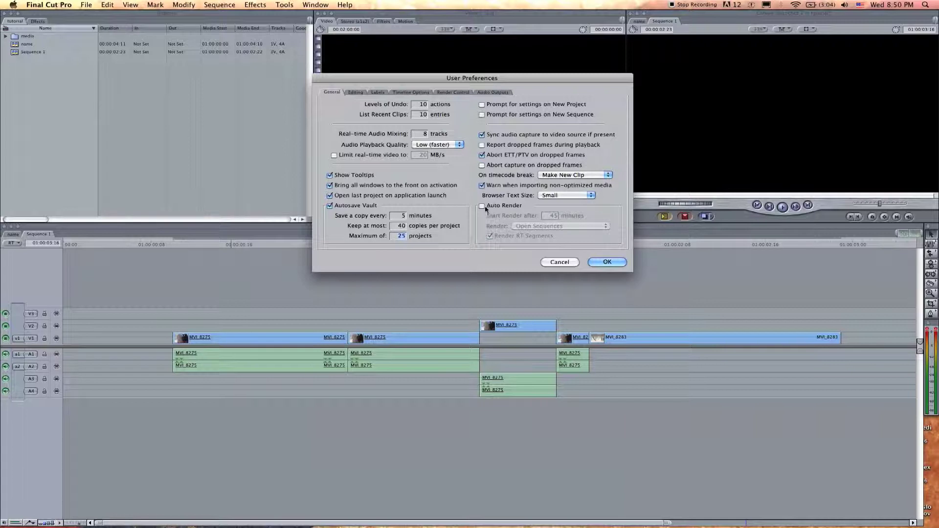
pyautogui.click(481, 206)
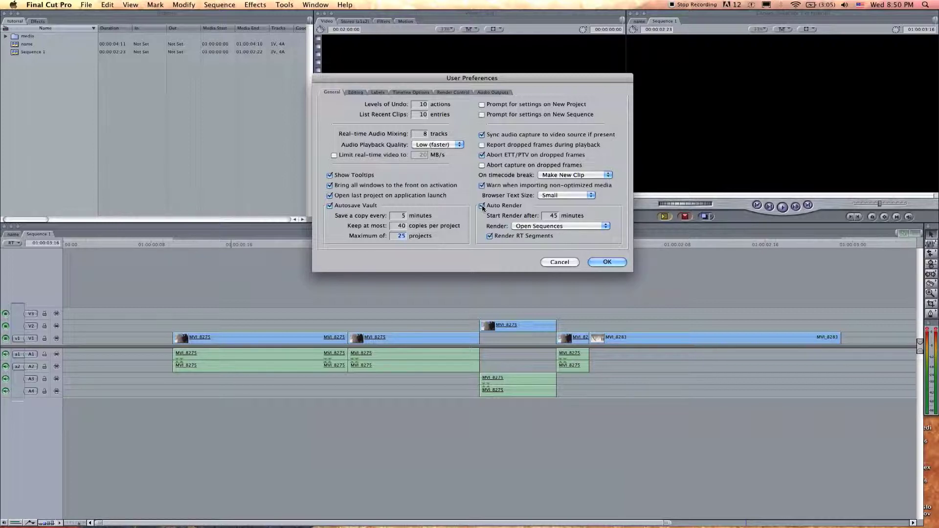
pyautogui.click(482, 206)
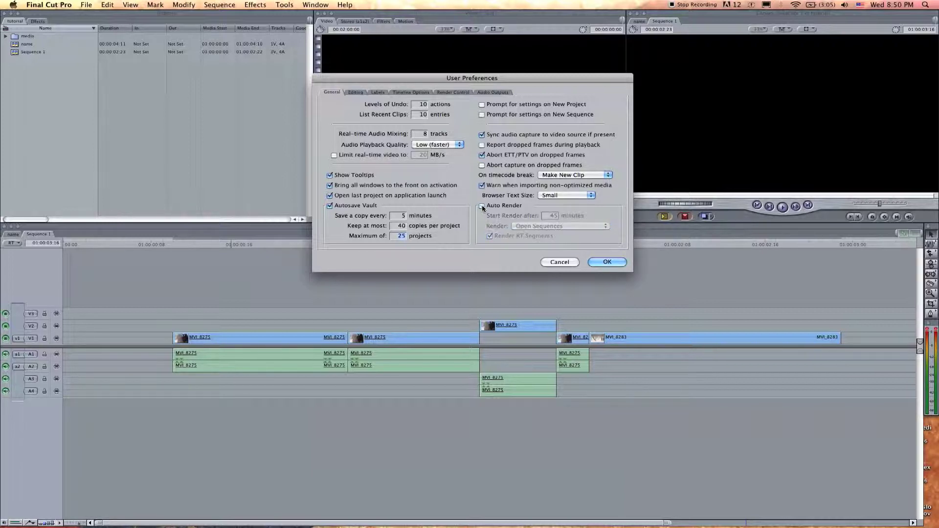
pyautogui.click(483, 206)
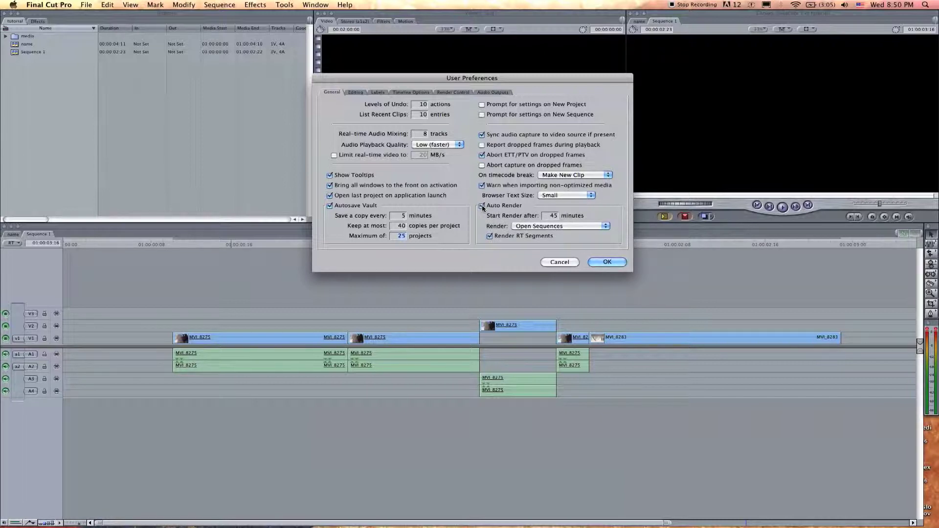
pyautogui.click(482, 206)
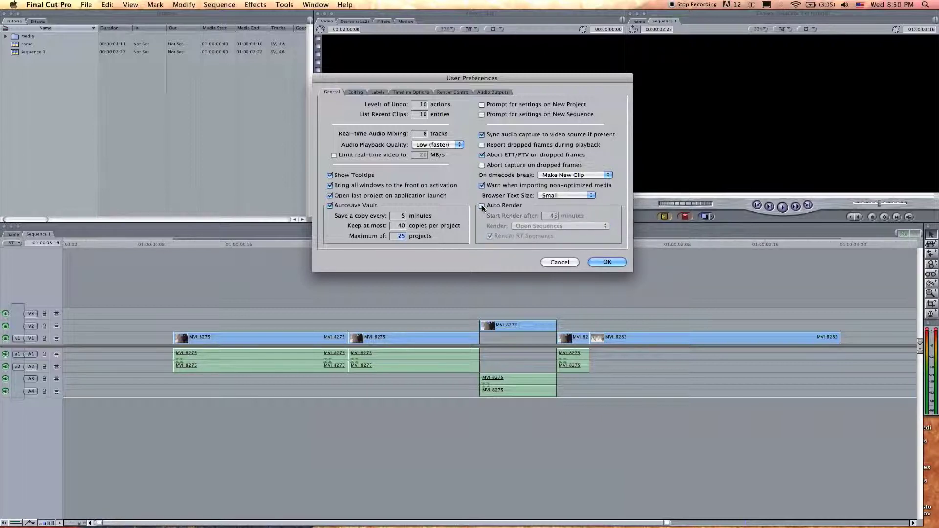
# - Examine the Editing preferences and the label names, and cancel the preferences dialog
pyautogui.click(356, 94)
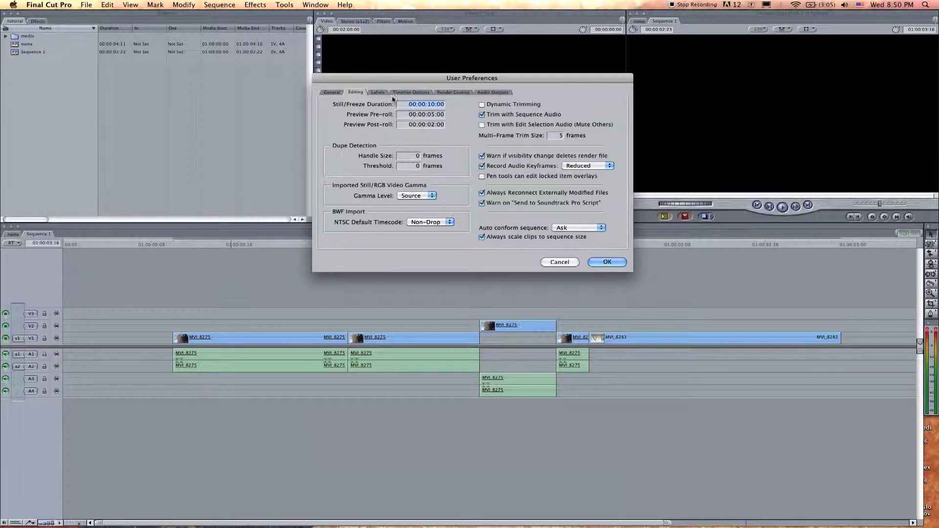
pyautogui.click(378, 93)
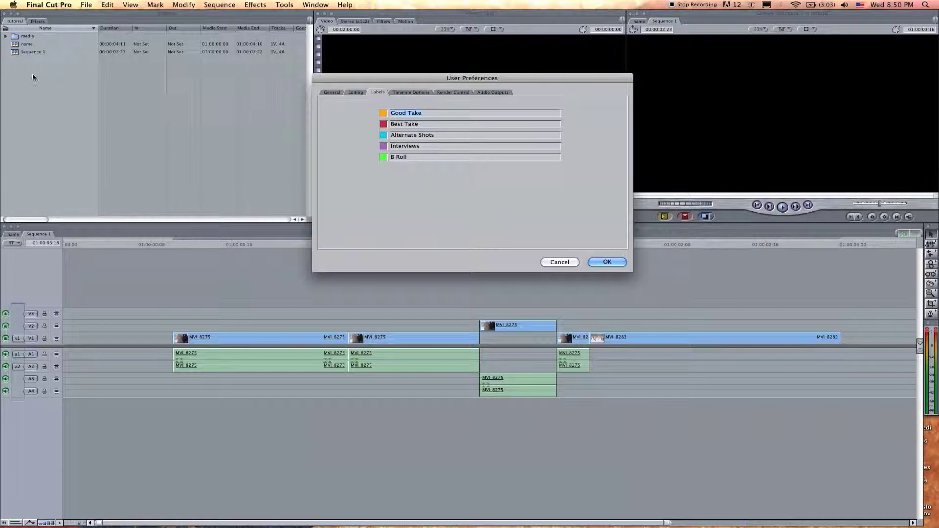
pyautogui.click(553, 261)
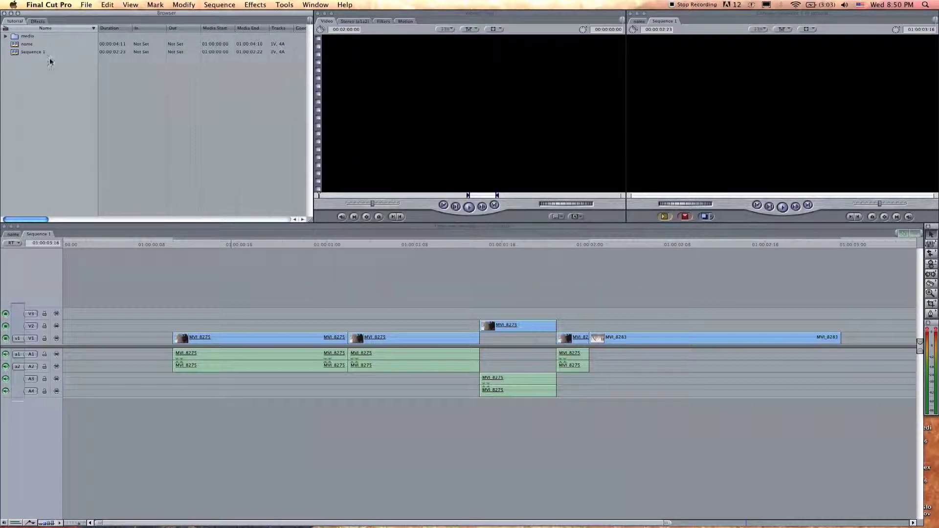
# - Label Sequence 1 as Best Take in the Browser and expand the media bin to reveal its clips
pyautogui.rightClick(14, 53)
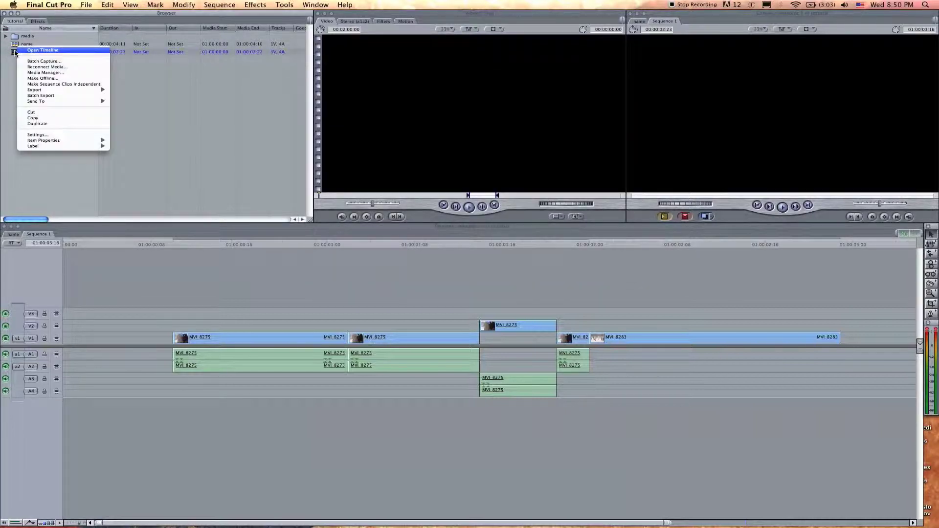
pyautogui.moveTo(48, 147)
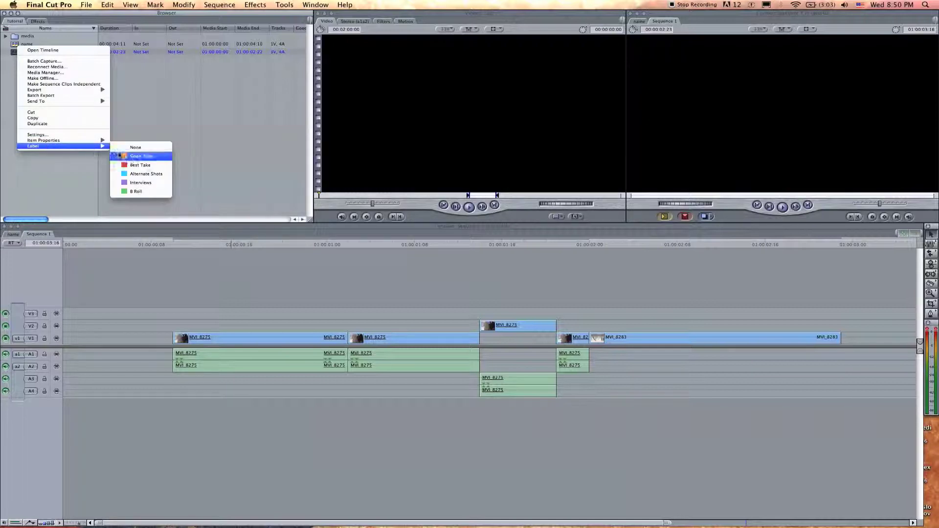
pyautogui.click(144, 174)
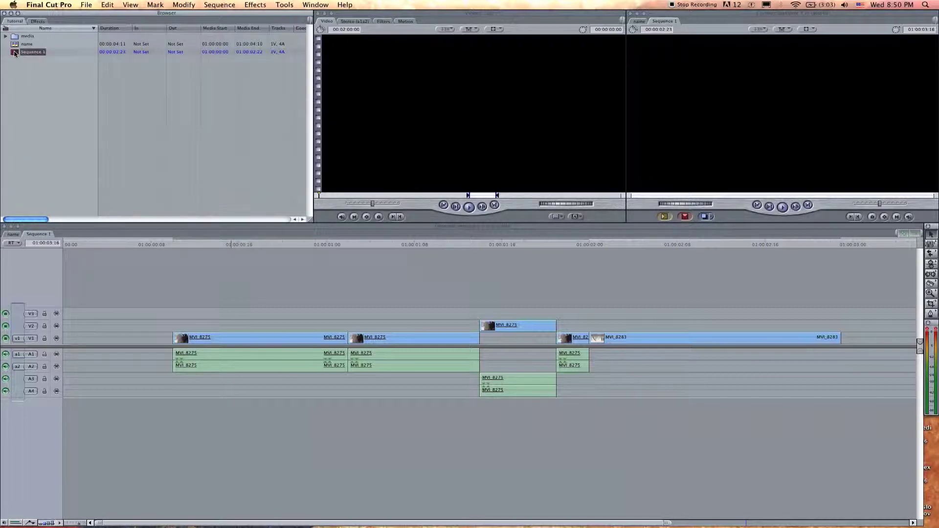
pyautogui.click(5, 38)
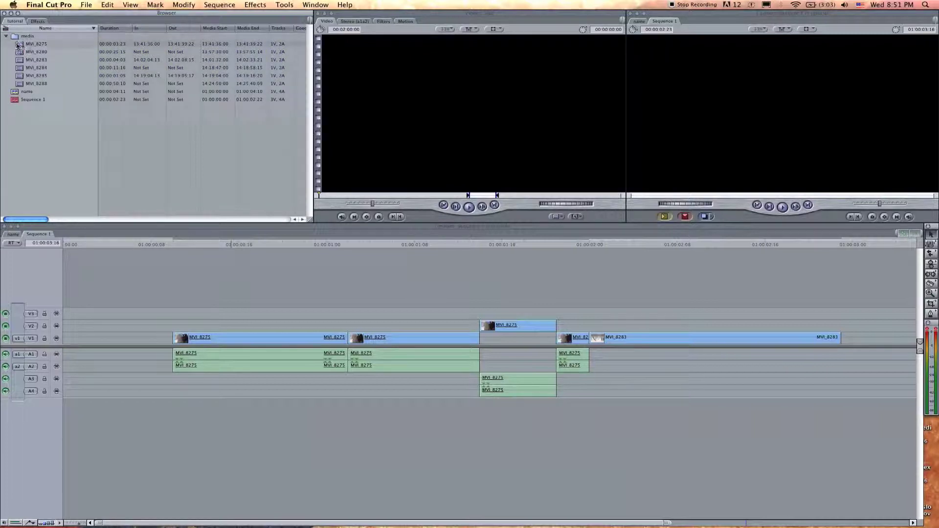
pyautogui.rightClick(17, 44)
pyautogui.click(16, 131)
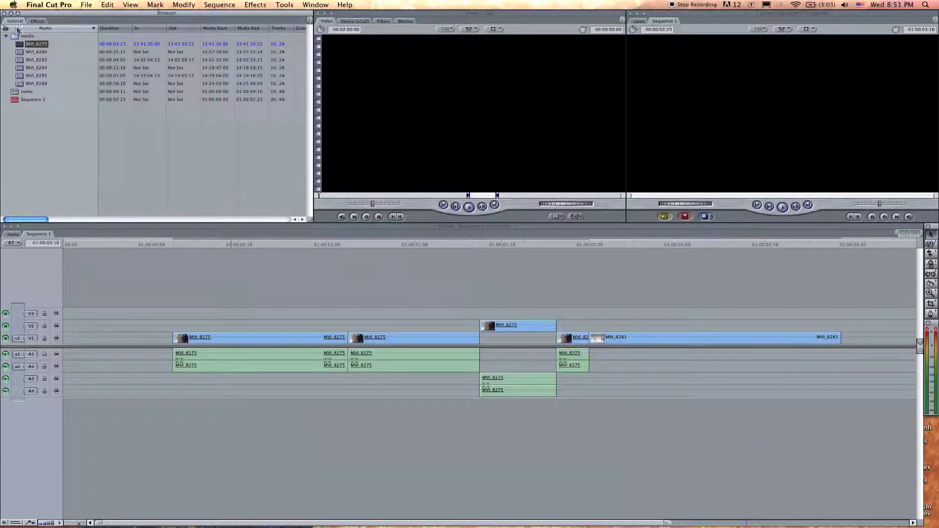
# - Reopen the user preferences and examine the timeline options for track size, thumbnail display and audio track labels
pyautogui.click(53, 4)
pyautogui.click(63, 29)
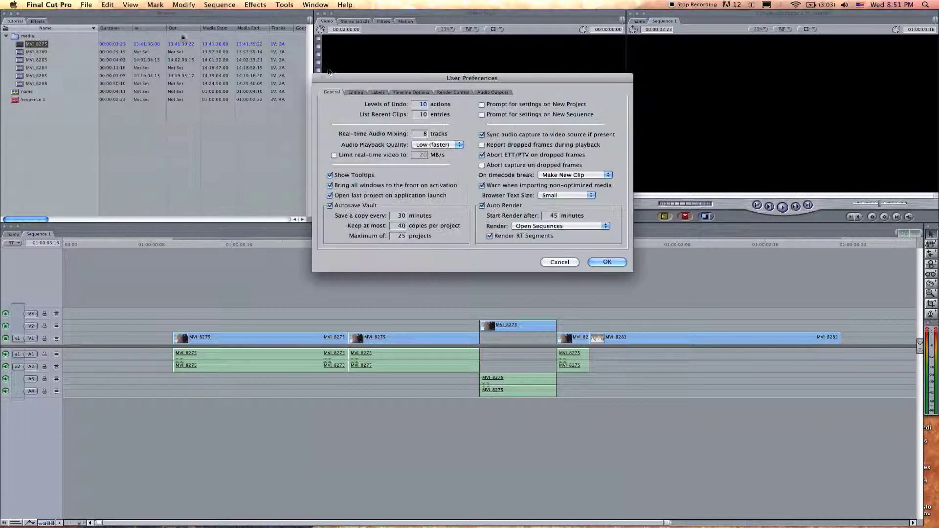
pyautogui.click(356, 92)
pyautogui.click(377, 93)
pyautogui.click(395, 92)
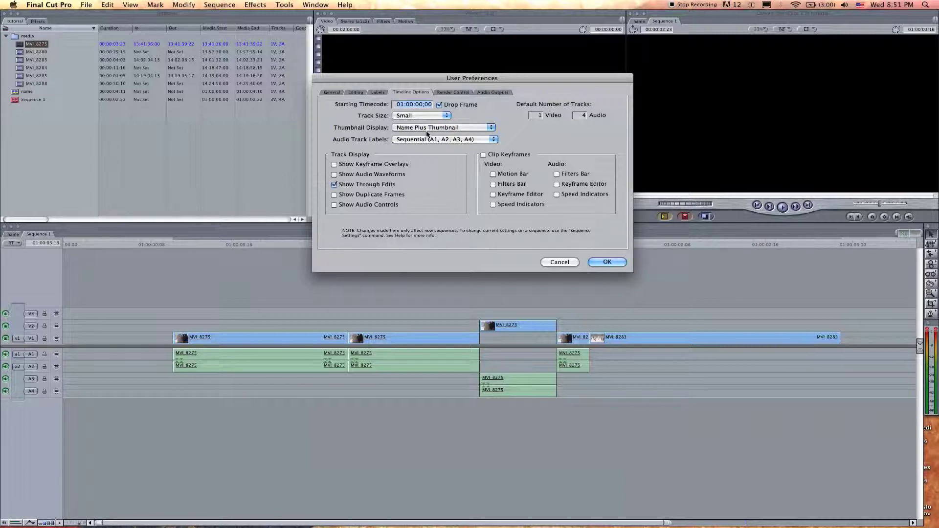
pyautogui.click(421, 115)
pyautogui.click(474, 117)
pyautogui.click(447, 127)
pyautogui.click(447, 127)
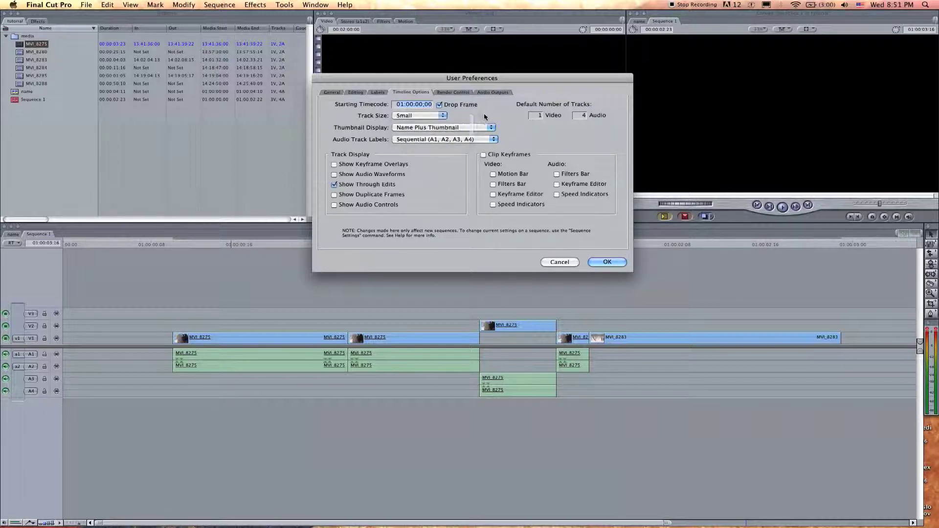
pyautogui.click(446, 141)
pyautogui.click(507, 135)
# - Examine the Render Control quality choices for Master Templates and Motion projects
pyautogui.click(453, 92)
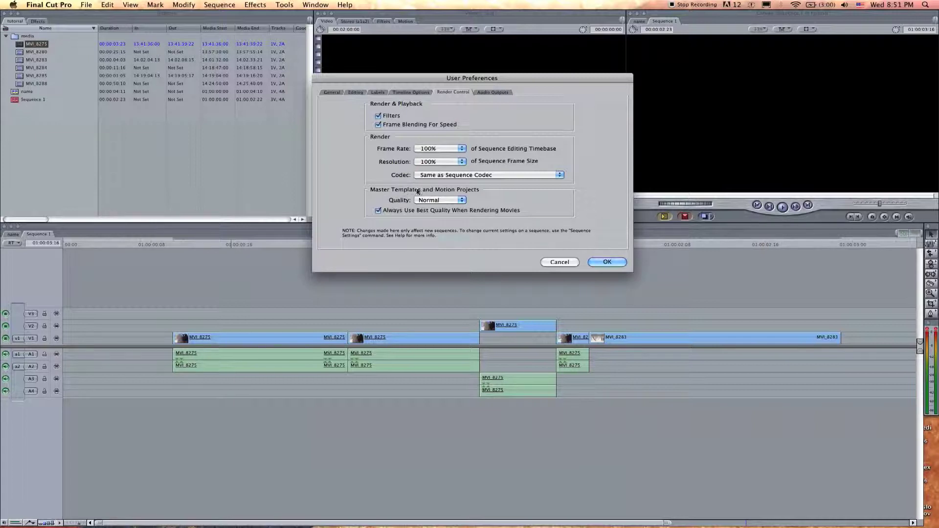
pyautogui.click(431, 200)
pyautogui.click(433, 211)
pyautogui.click(433, 198)
pyautogui.click(434, 196)
pyautogui.click(423, 214)
pyautogui.click(434, 200)
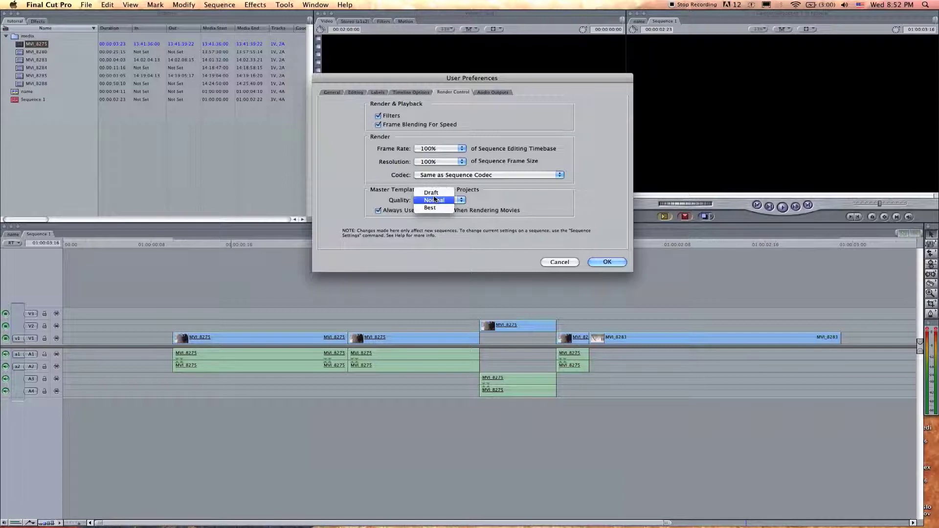
pyautogui.click(434, 200)
pyautogui.click(429, 212)
pyautogui.click(429, 211)
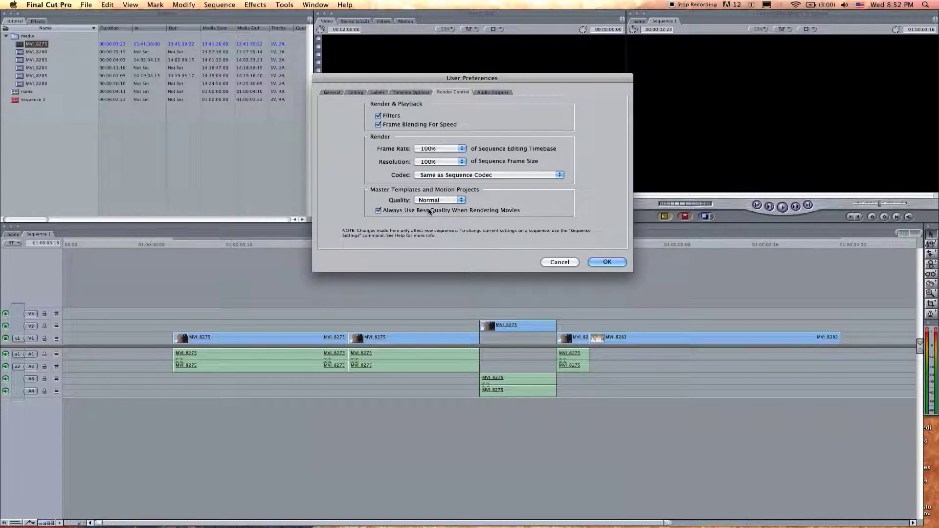
# - Examine the render frame rate and resolution percentage choices
pyautogui.click(432, 152)
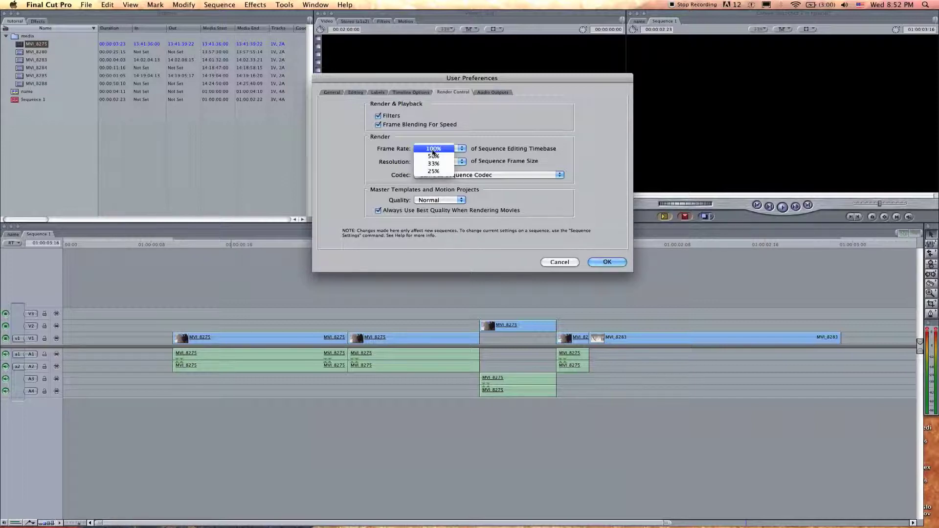
pyautogui.click(476, 123)
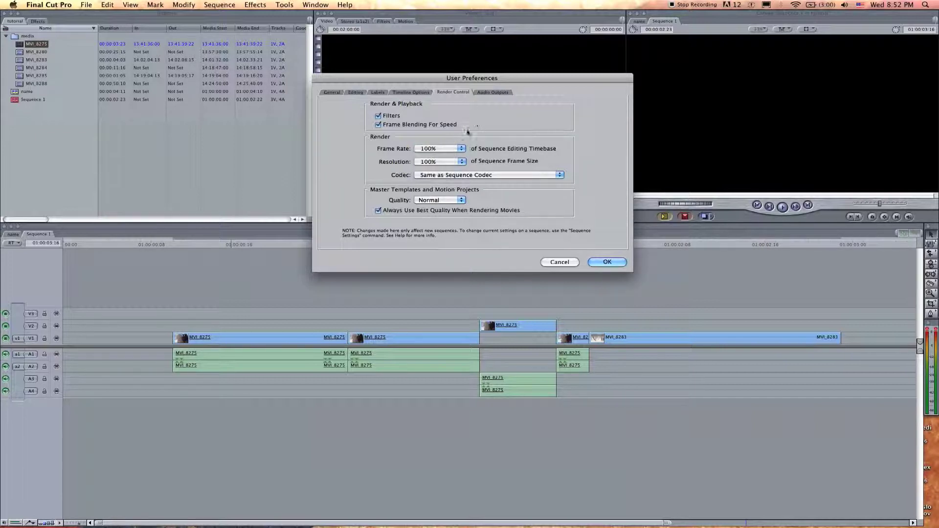
pyautogui.click(455, 166)
pyautogui.click(489, 156)
pyautogui.click(461, 161)
pyautogui.click(473, 163)
pyautogui.click(461, 162)
pyautogui.click(456, 165)
# - Examine the audio output presets and accept the user preferences
pyautogui.click(498, 93)
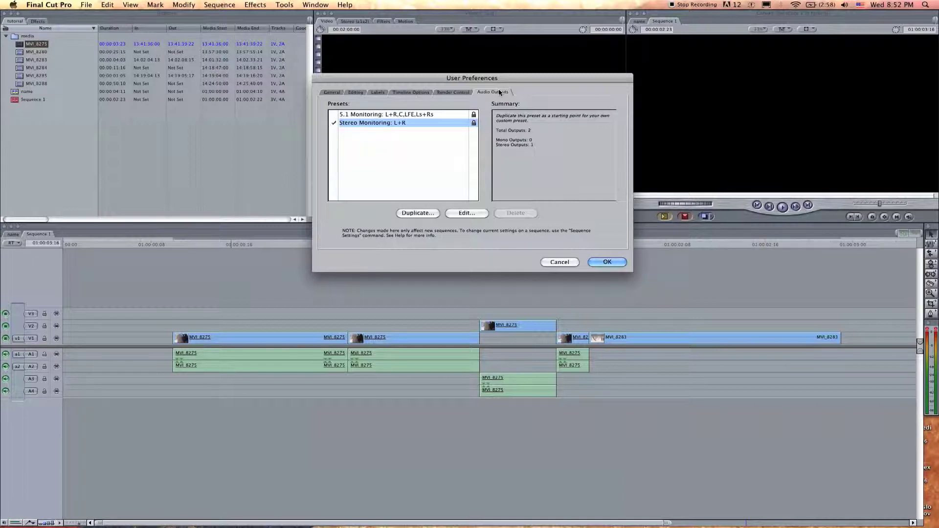
pyautogui.click(607, 262)
# - Open the system settings and examine the scratch disk options, including the folder chooser for the first disk
pyautogui.click(58, 4)
pyautogui.click(59, 3)
pyautogui.click(58, 3)
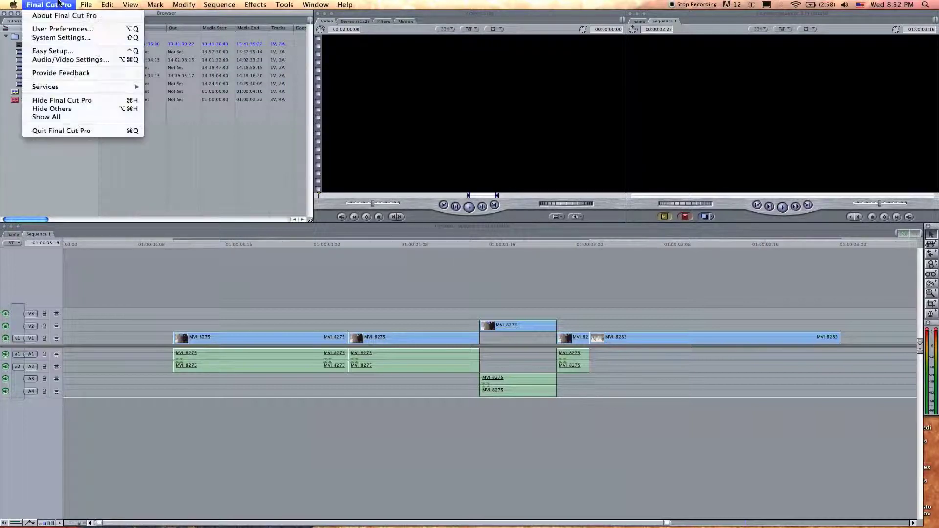
pyautogui.click(65, 38)
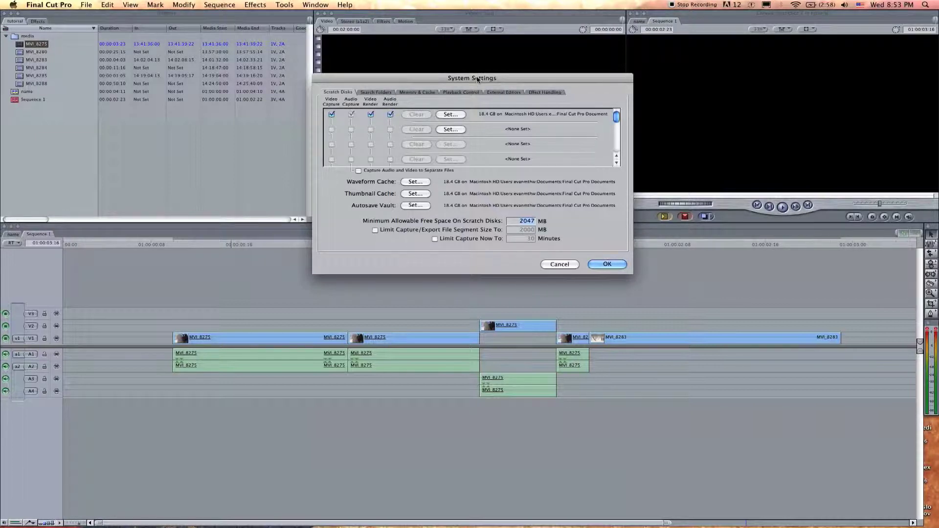
pyautogui.moveTo(471, 79); pyautogui.dragTo(469, 95)
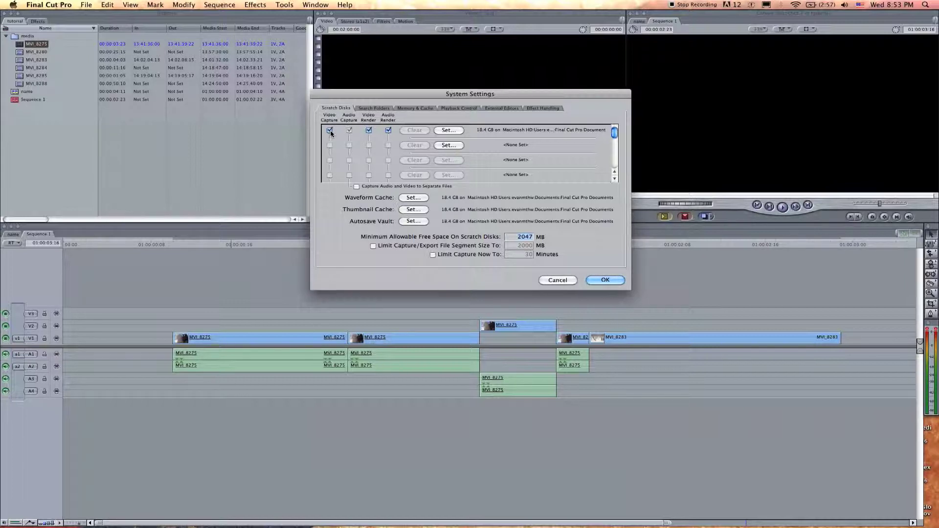
pyautogui.click(449, 130)
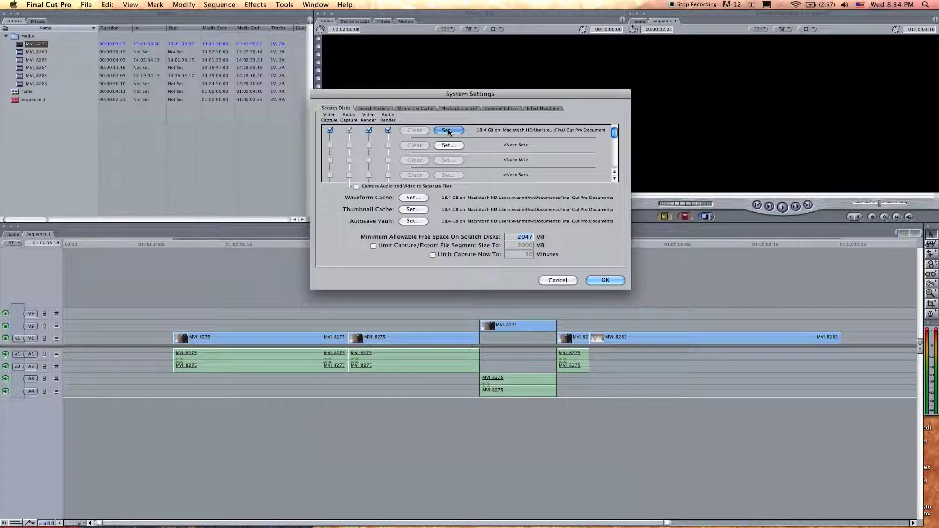
pyautogui.click(527, 260)
# - Try to turn off Video Capture for the first scratch disk, and browse Macintosh HD for a scratch folder
pyautogui.click(330, 130)
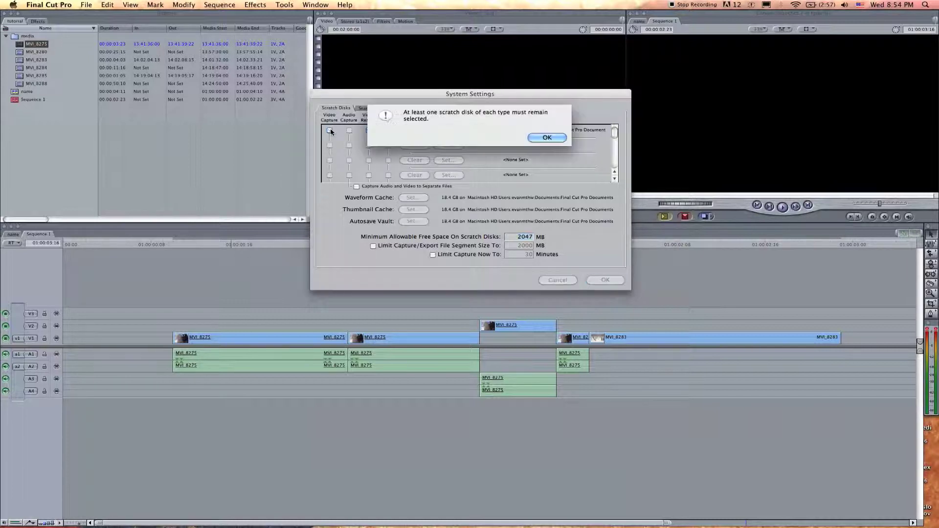
pyautogui.click(544, 137)
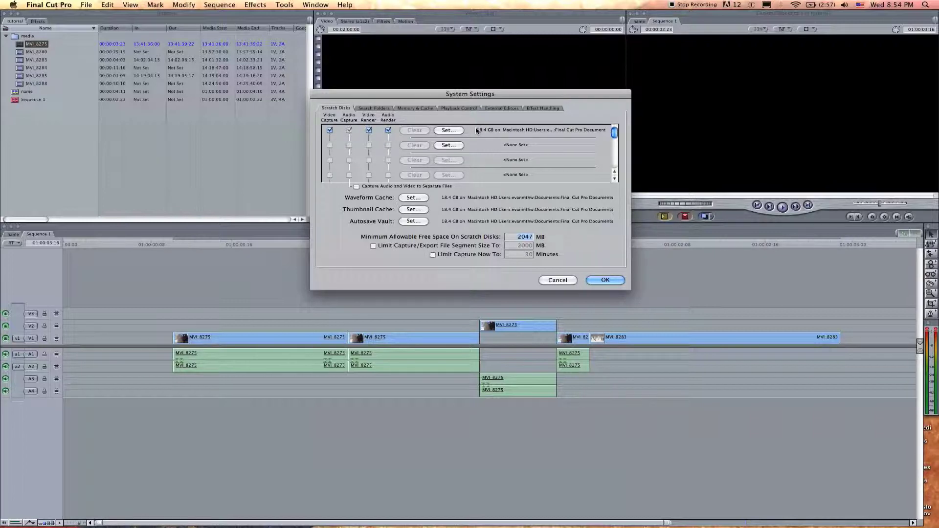
pyautogui.click(448, 131)
pyautogui.click(379, 146)
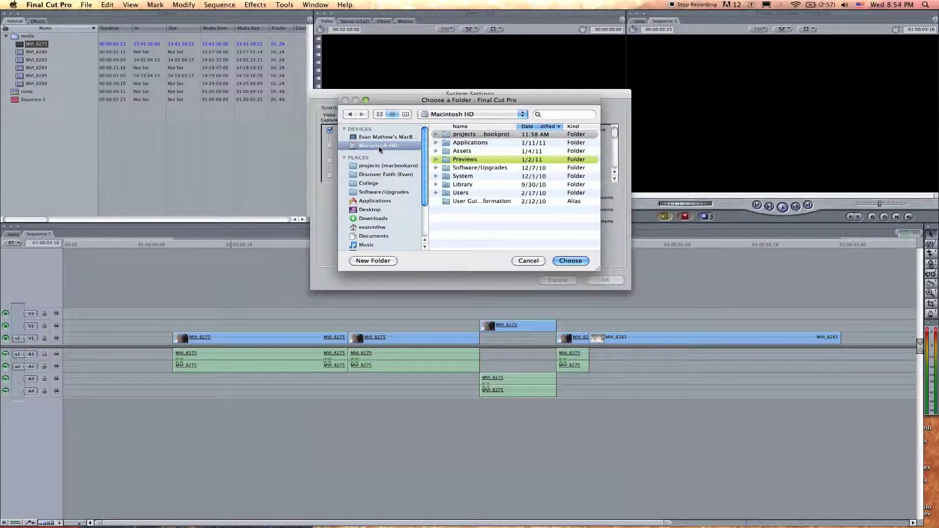
pyautogui.click(528, 261)
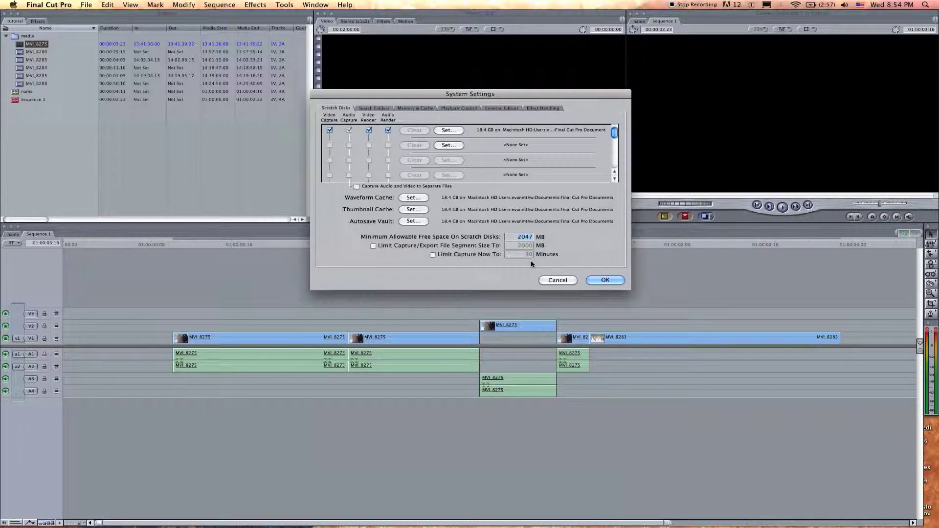
# - Examine the search folder settings and the memory usage and thumbnail cache settings
pyautogui.click(370, 130)
pyautogui.click(378, 110)
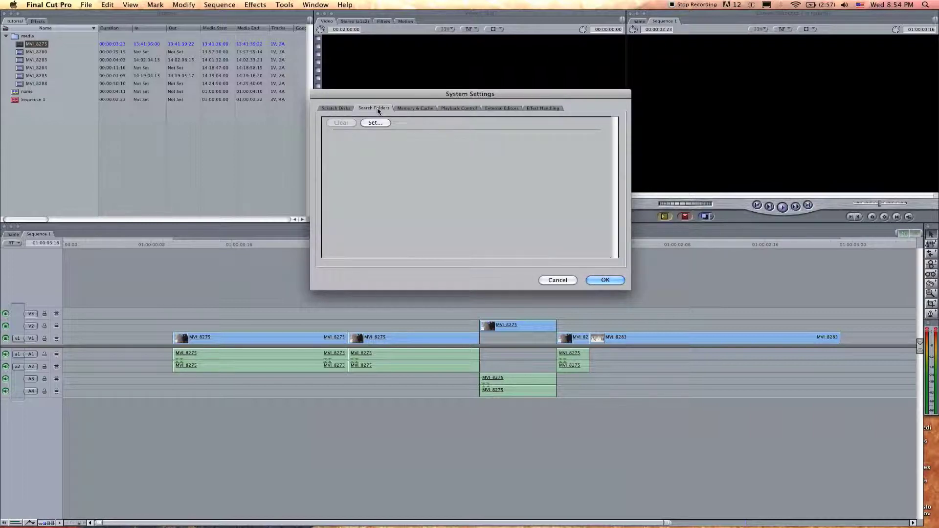
pyautogui.click(404, 109)
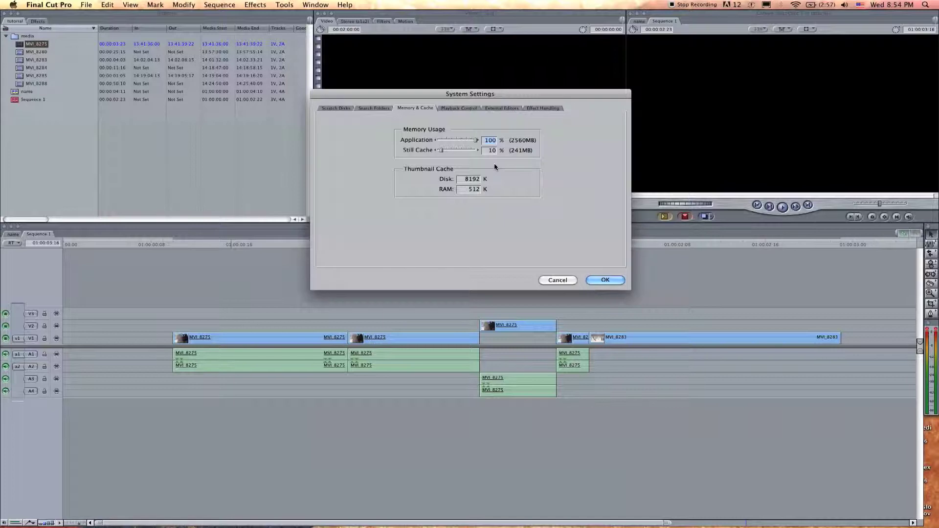
pyautogui.moveTo(477, 140)
pyautogui.mouseDown()
pyautogui.moveTo(419, 147)
pyautogui.moveTo(494, 138)
pyautogui.mouseUp()
# - Examine the playback video quality choices and the external editor assignments, and dismiss the system settings
pyautogui.click(454, 109)
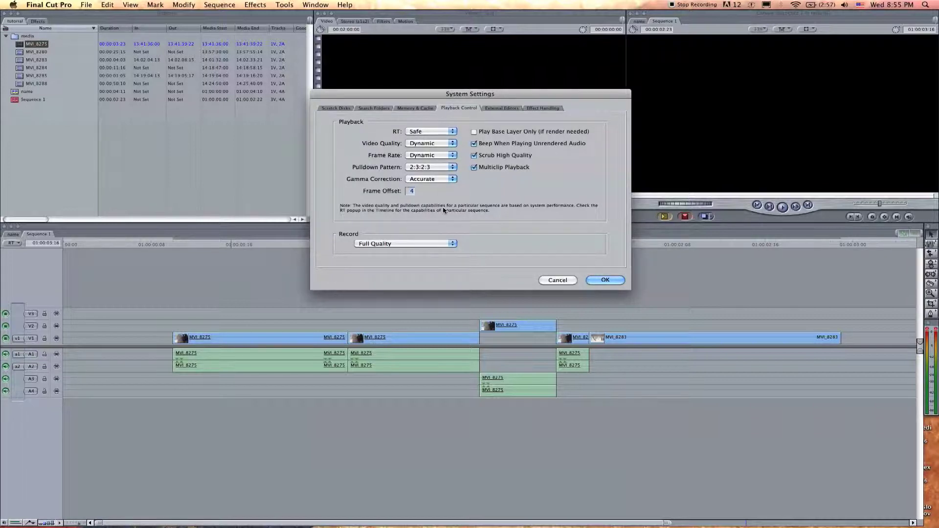
pyautogui.click(433, 147)
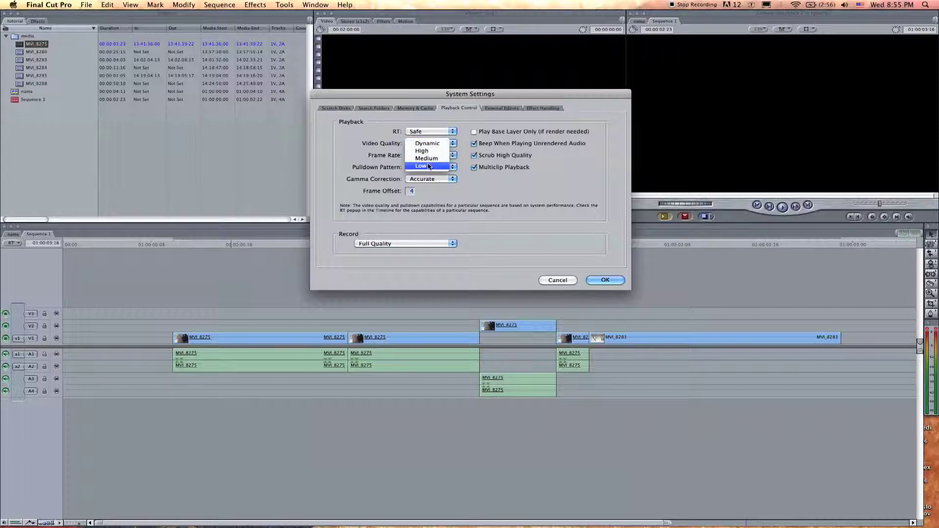
pyautogui.click(428, 166)
pyautogui.click(429, 143)
pyautogui.click(429, 121)
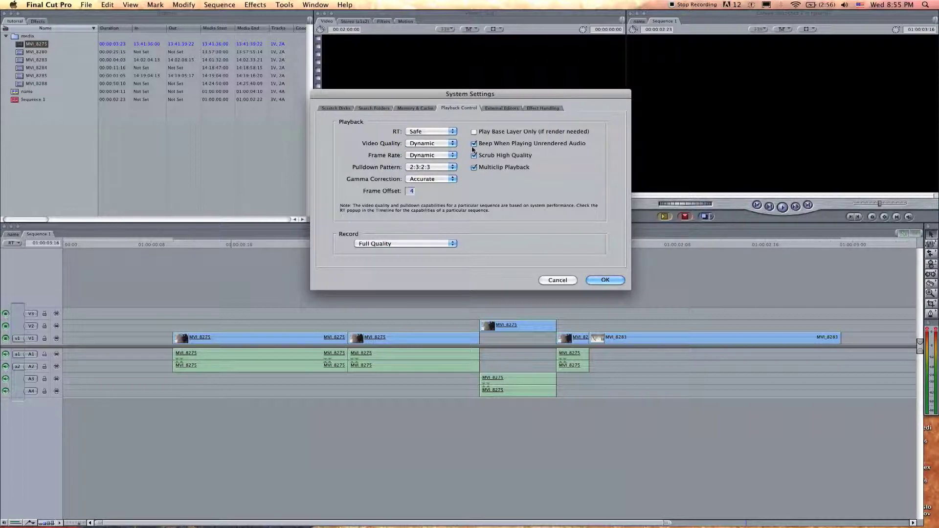
pyautogui.click(497, 109)
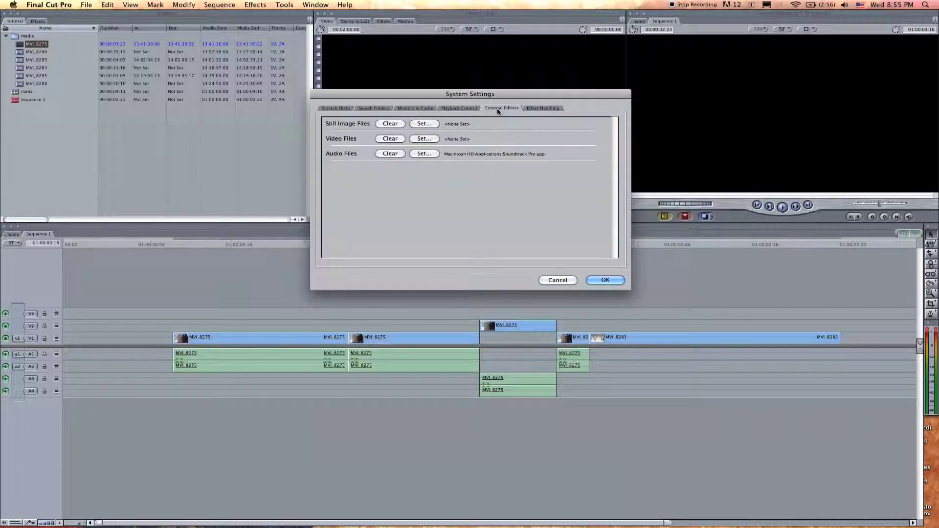
pyautogui.click(557, 279)
# - Move the playhead to 01:00:00:20 and open the first MVI_8275 clip on V1 in its editor
pyautogui.moveTo(256, 240); pyautogui.dragTo(284, 250)
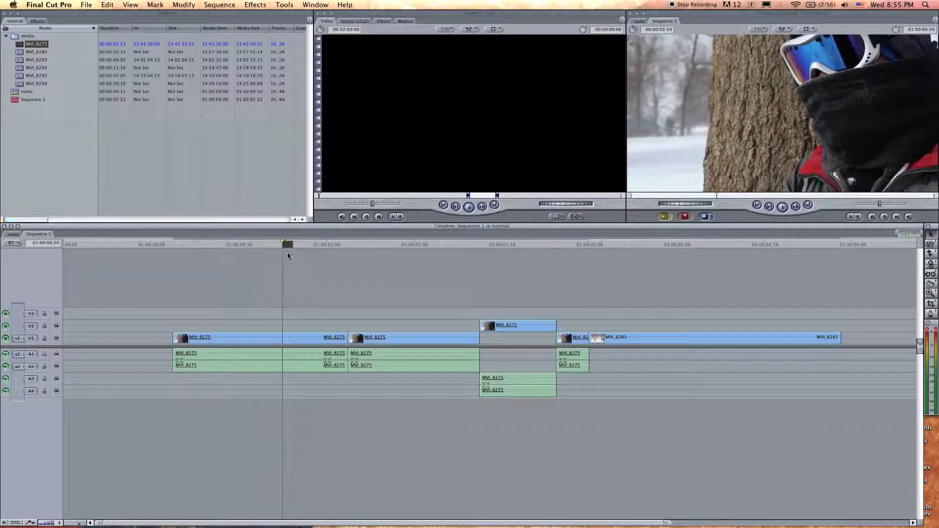
pyautogui.moveTo(181, 518)
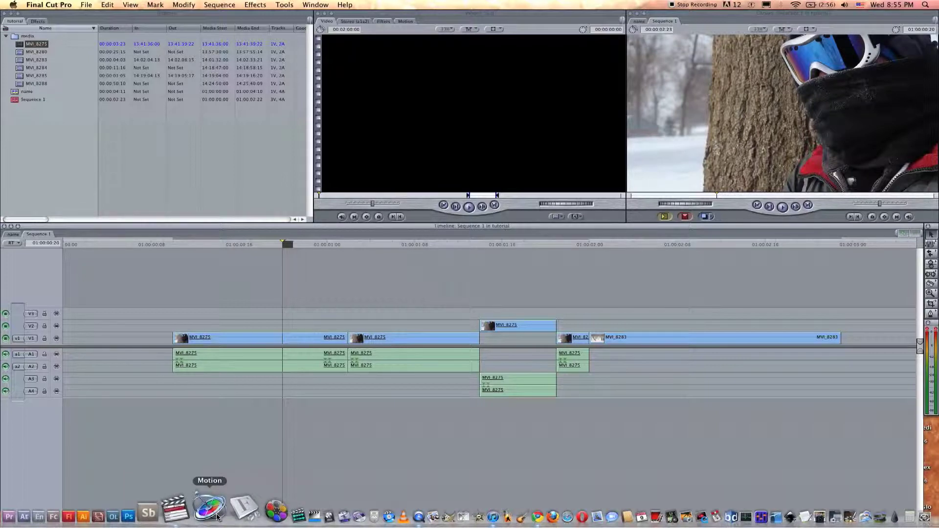
pyautogui.click(274, 343)
pyautogui.rightClick(274, 344)
pyautogui.click(274, 344)
pyautogui.rightClick(274, 344)
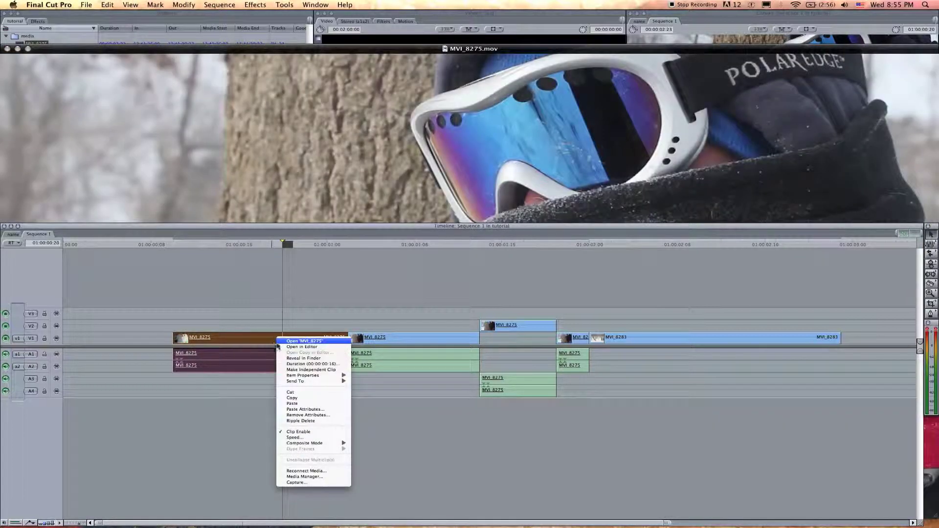
pyautogui.click(309, 347)
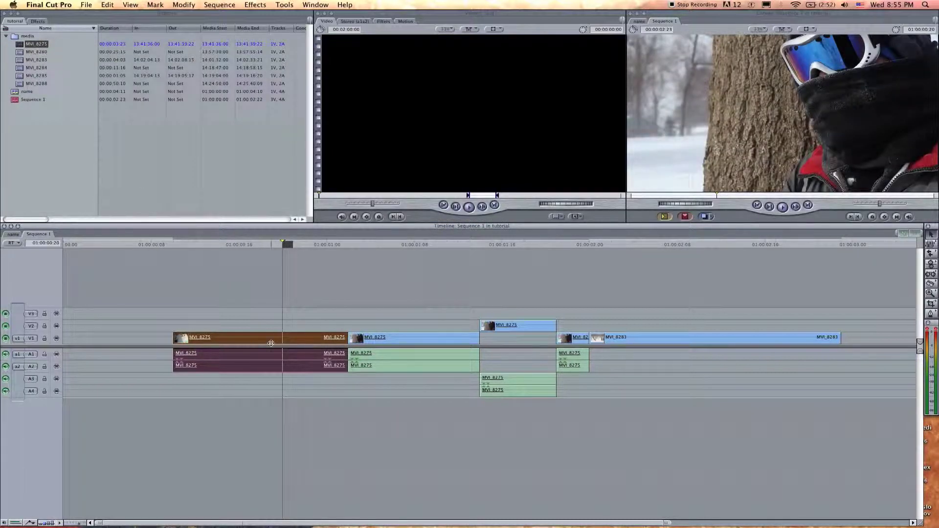
# - Reopen the system settings and assign Adobe Photoshop CS5.app as the external editor for still image files
pyautogui.click(49, 4)
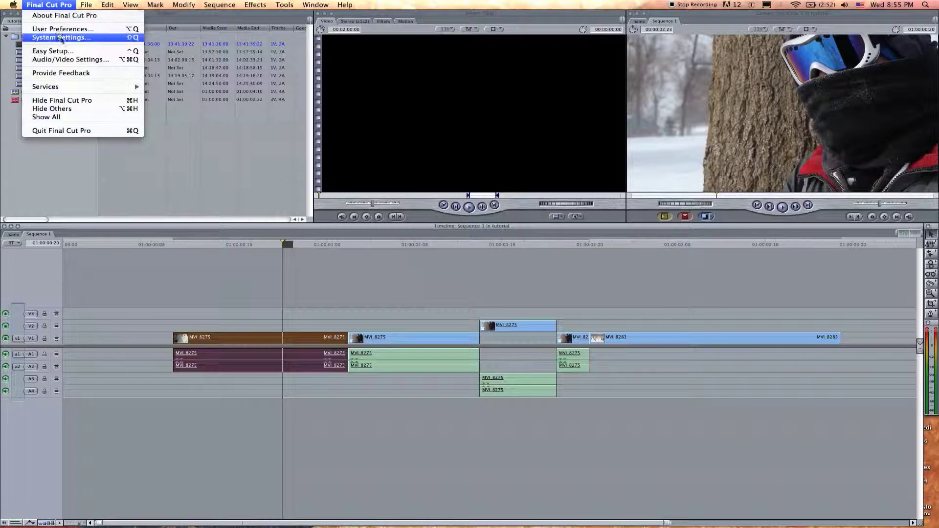
pyautogui.click(58, 37)
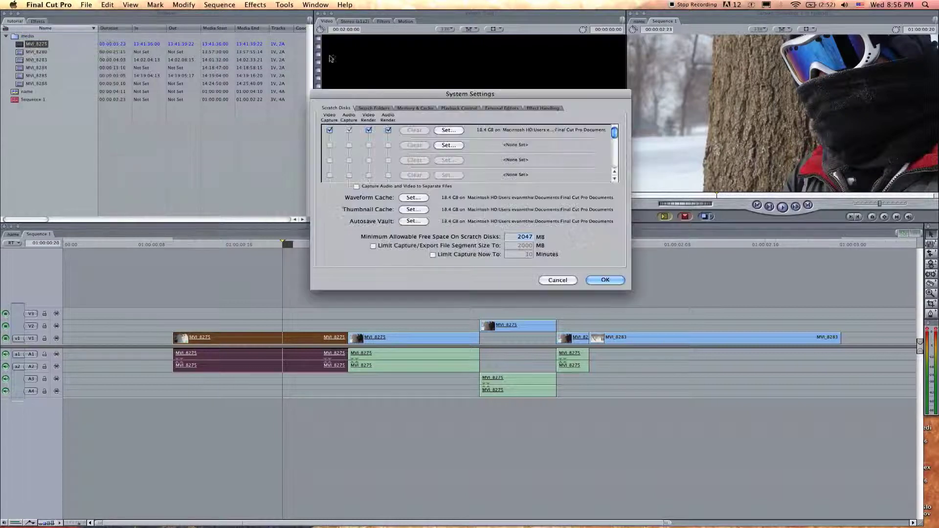
pyautogui.click(493, 108)
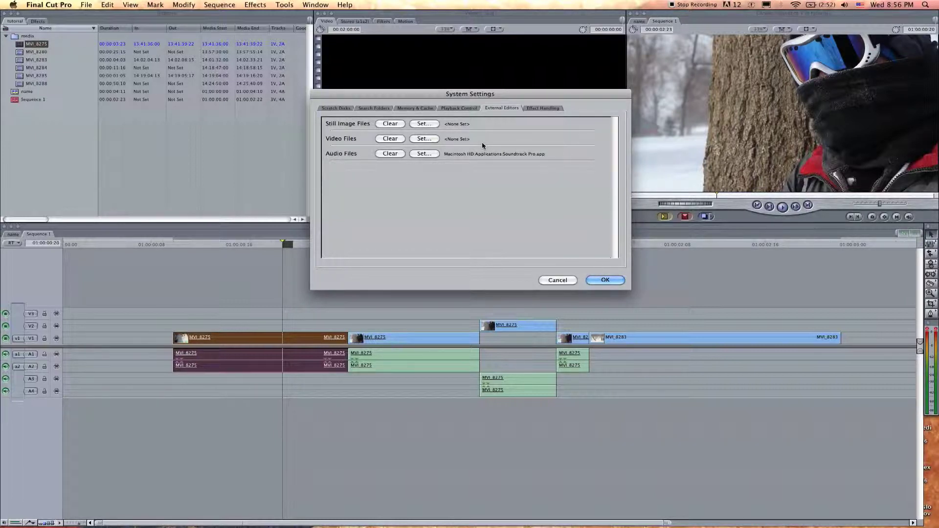
pyautogui.click(424, 124)
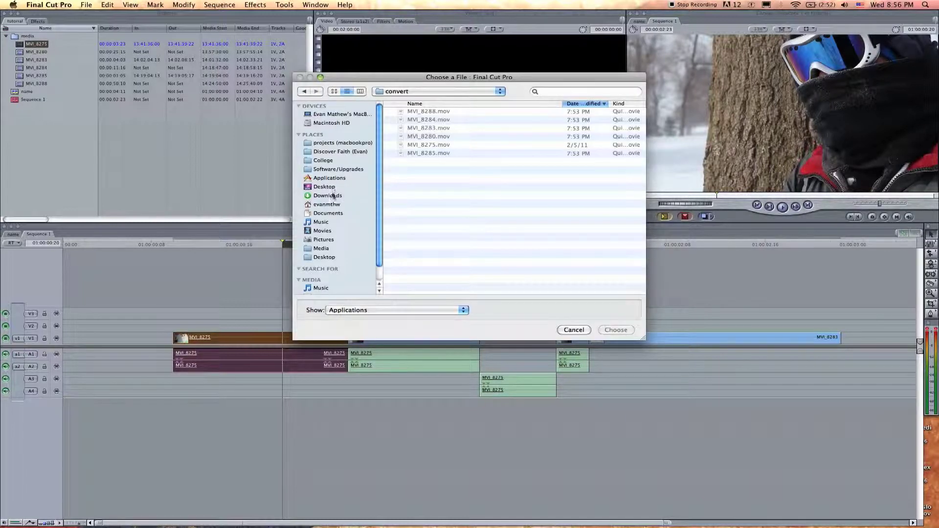
pyautogui.click(342, 179)
pyautogui.doubleClick(468, 212)
pyautogui.click(442, 205)
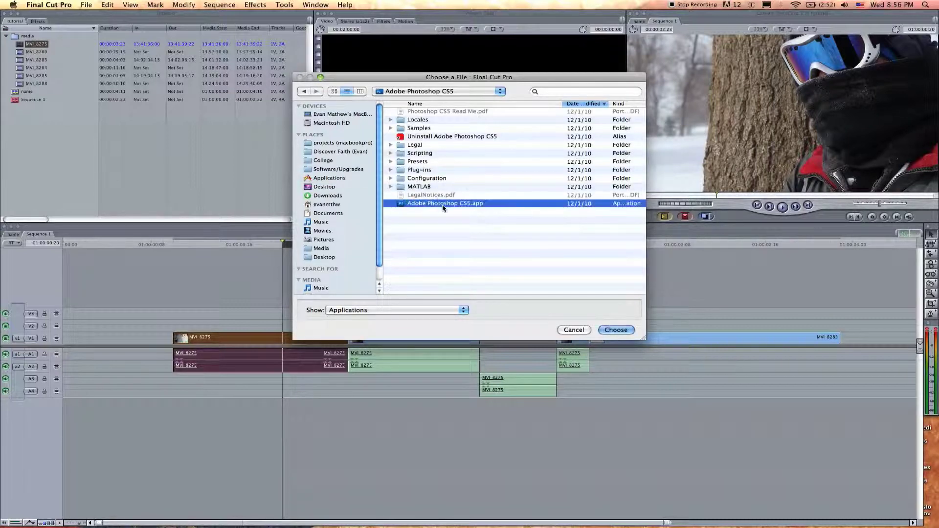
pyautogui.click(616, 329)
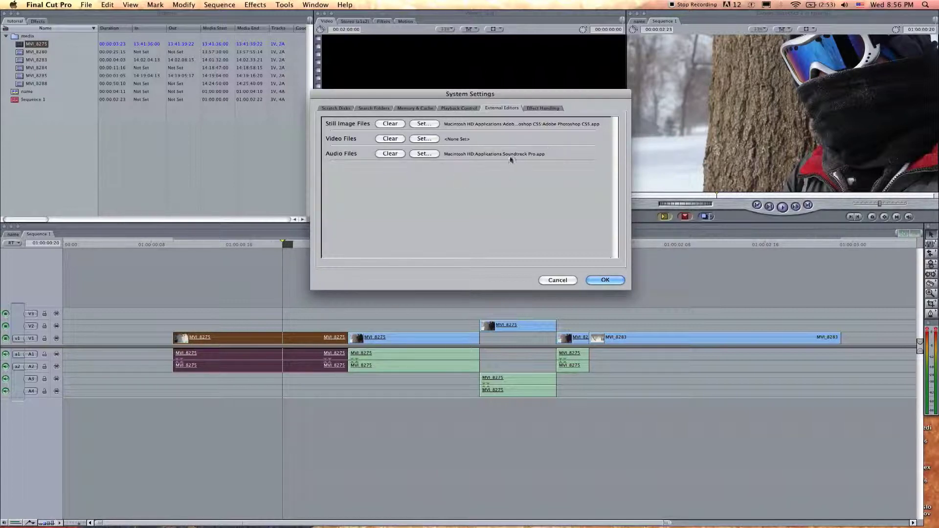
# - Assign the Adobe After Effects CS5 application as the external editor for video files
pyautogui.click(423, 139)
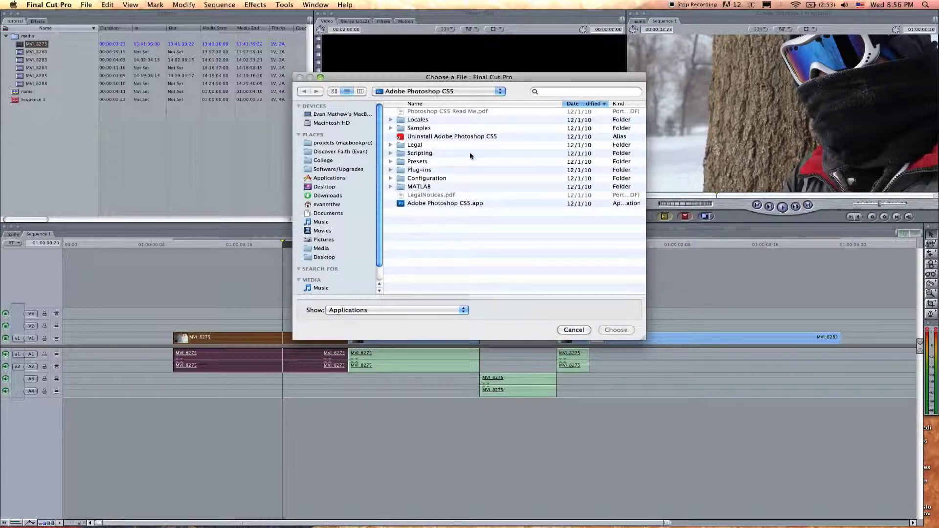
pyautogui.press('super+Up')
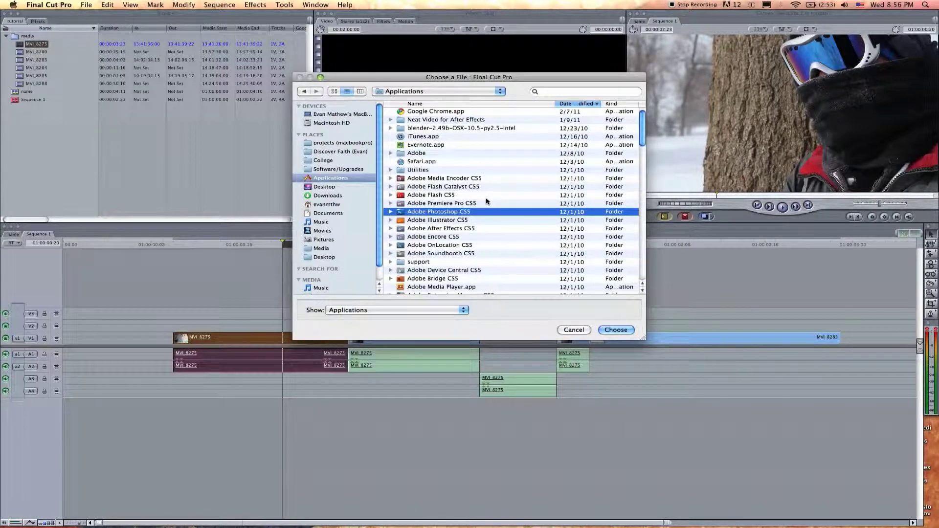
pyautogui.scroll(-2, 487, 199)
pyautogui.doubleClick(472, 208)
pyautogui.doubleClick(453, 196)
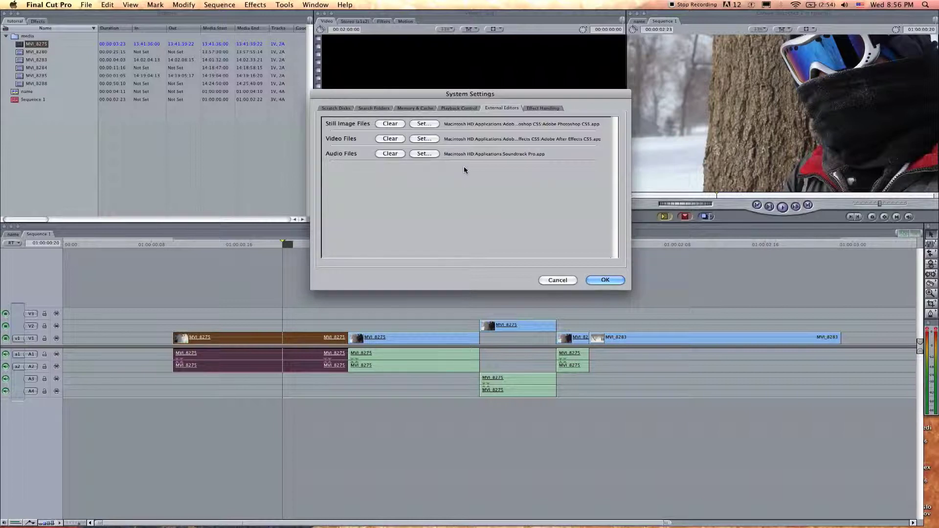
# - Examine the effect handling choices for DV/DVCPRO - NTSC and look through the full list of codecs
pyautogui.click(543, 108)
pyautogui.click(534, 126)
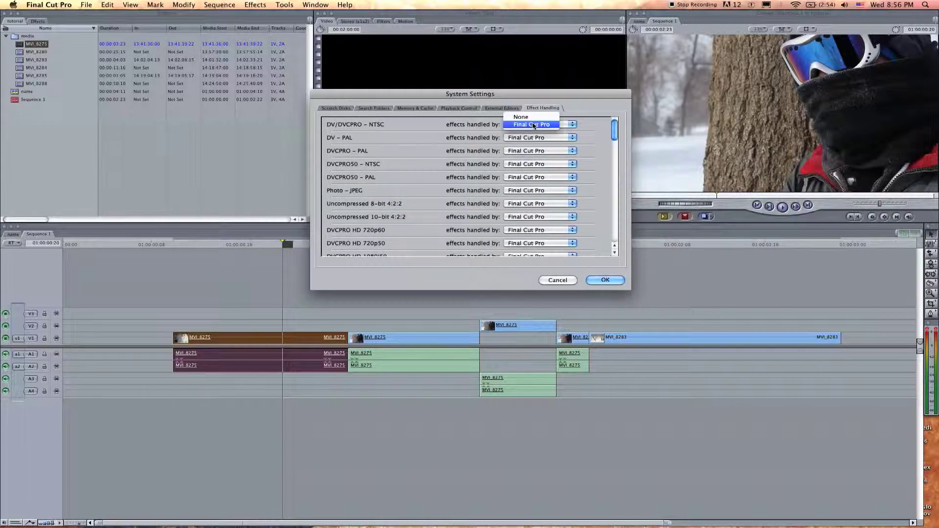
pyautogui.click(534, 125)
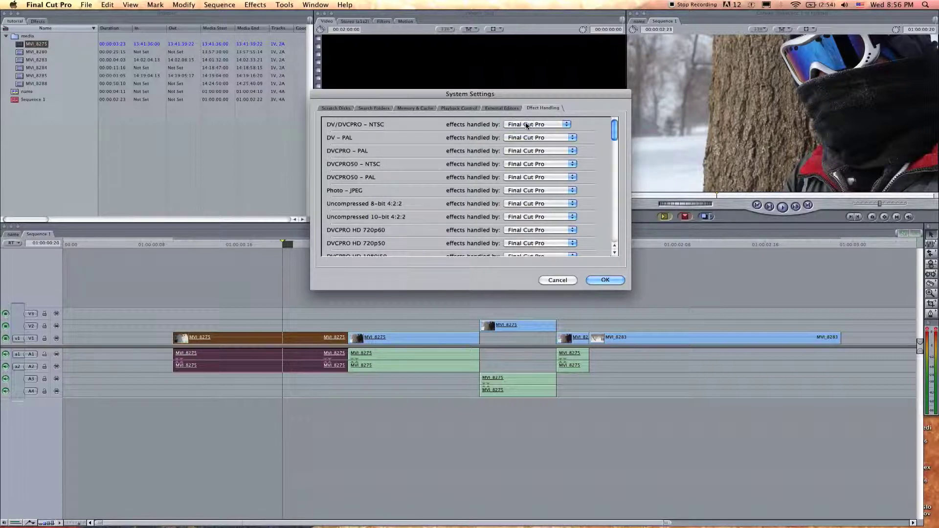
pyautogui.click(528, 125)
pyautogui.click(526, 126)
pyautogui.click(526, 126)
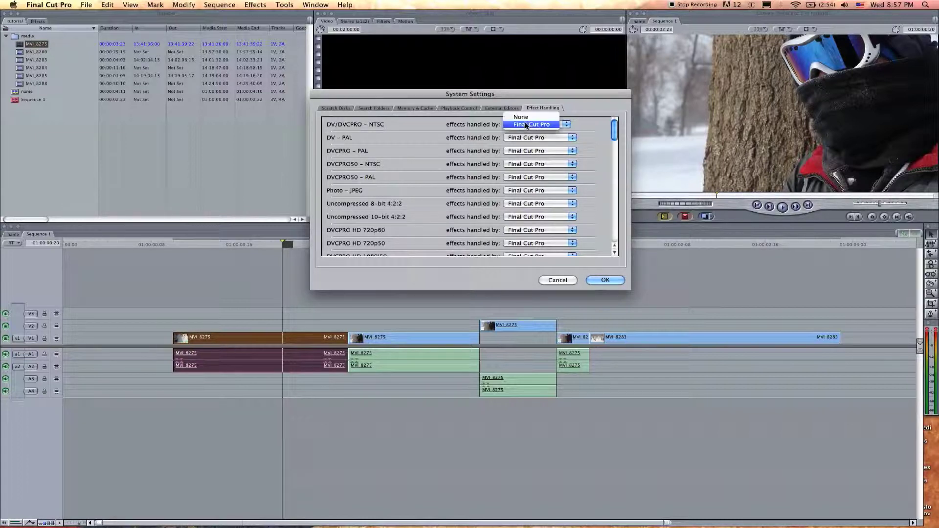
pyautogui.click(593, 135)
pyautogui.scroll(-2, 593, 137)
pyautogui.scroll(-20, 592, 136)
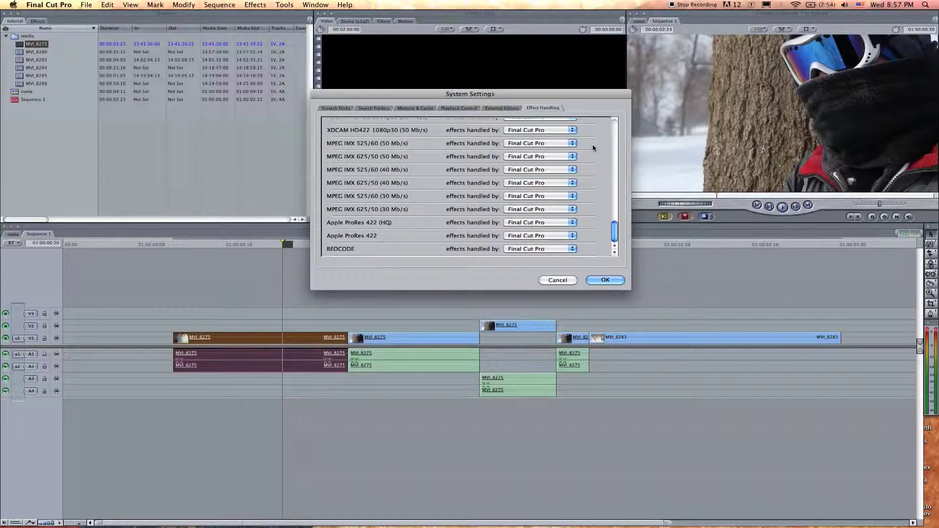
pyautogui.scroll(20, 592, 148)
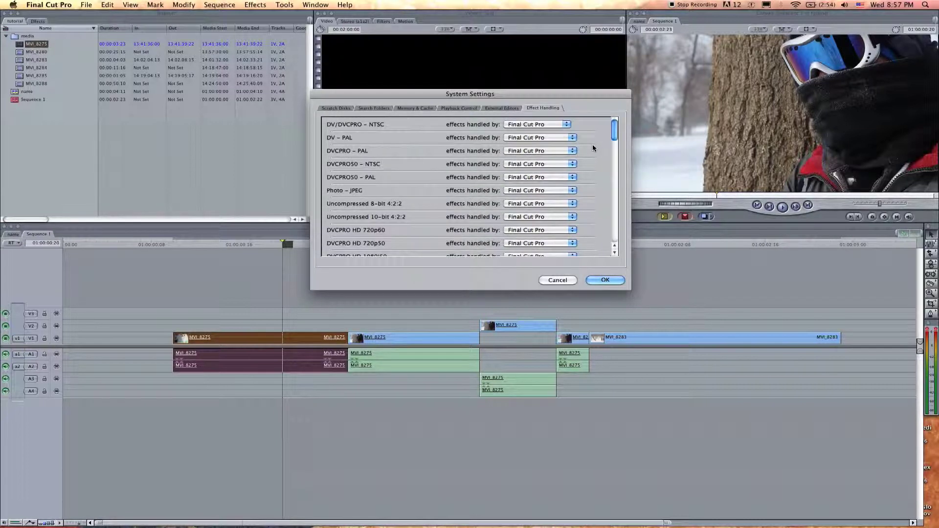
# - Keep Final Cut Pro as the effects handler for DV/DVCPRO - NTSC and accept the system settings
pyautogui.click(555, 125)
pyautogui.click(555, 125)
pyautogui.click(606, 281)
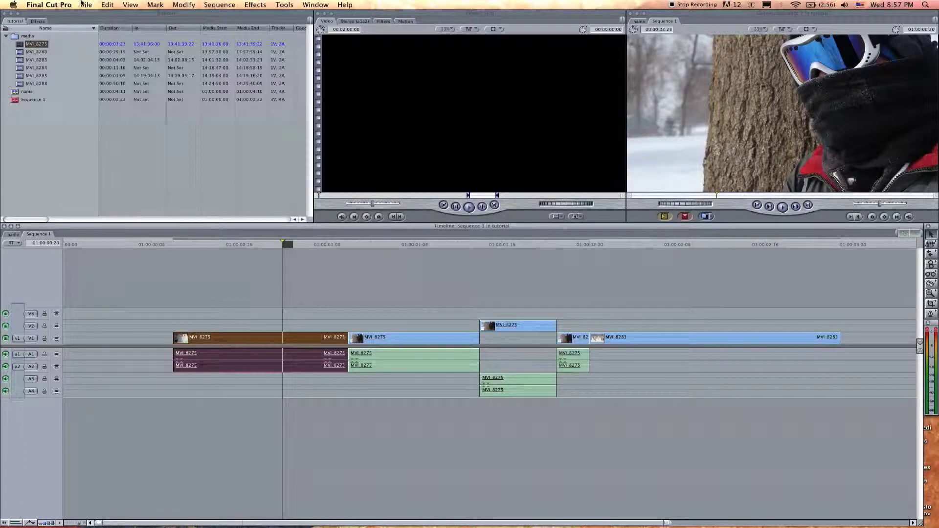
pyautogui.click(49, 4)
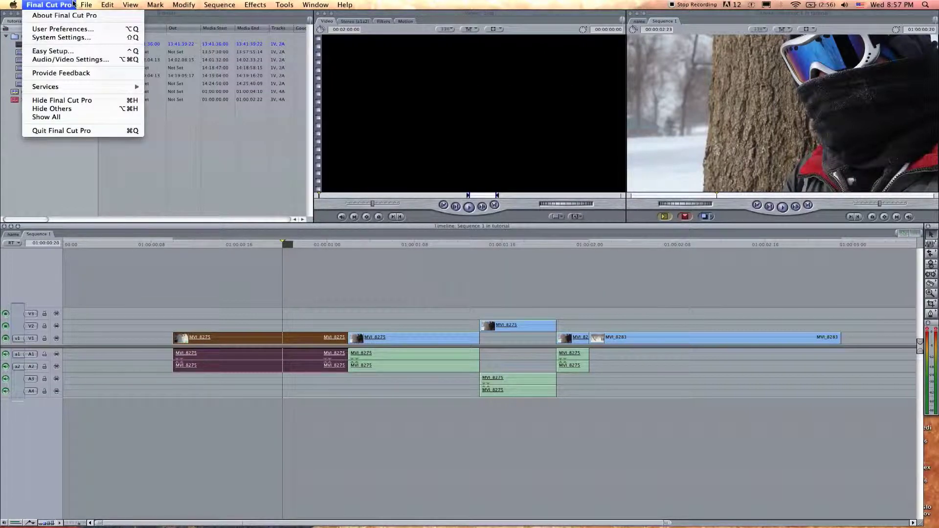
pyautogui.click(73, 5)
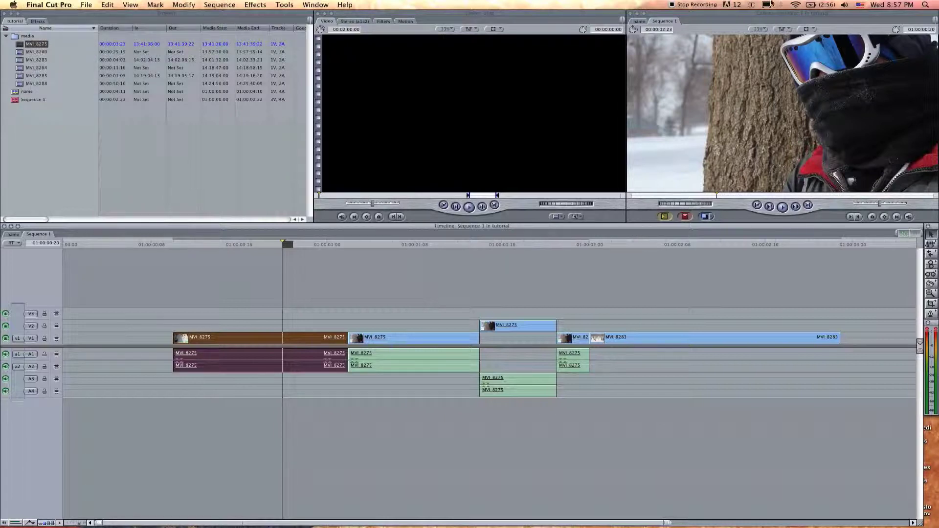